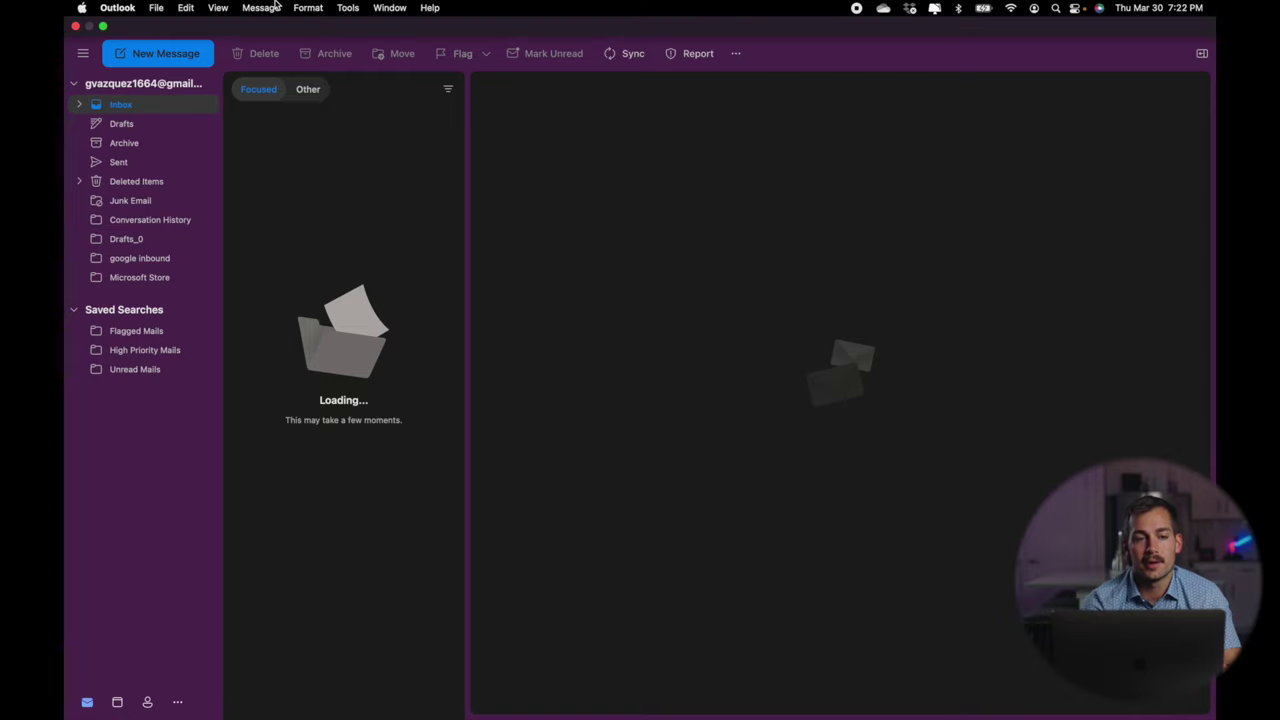
Add a second Google email account through the account preferences and accept syncing its messages, events and contacts to the Microsoft Cloud.
click(114, 7)
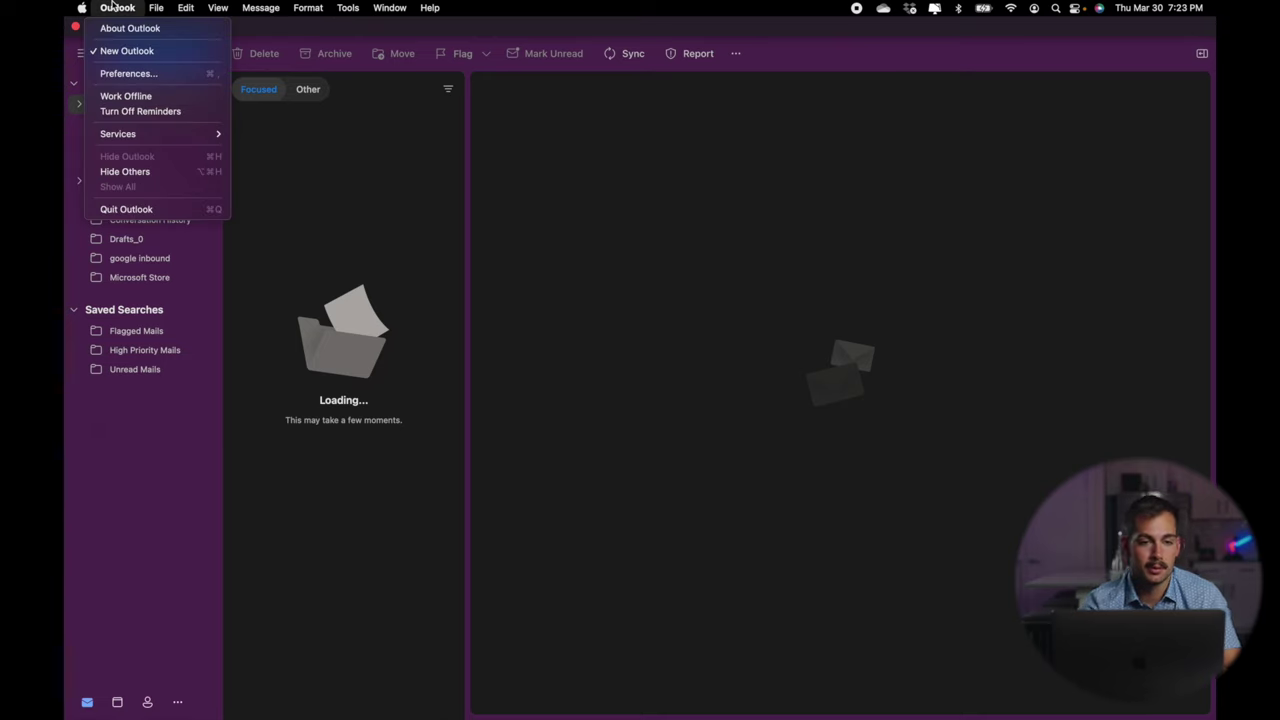
click(126, 74)
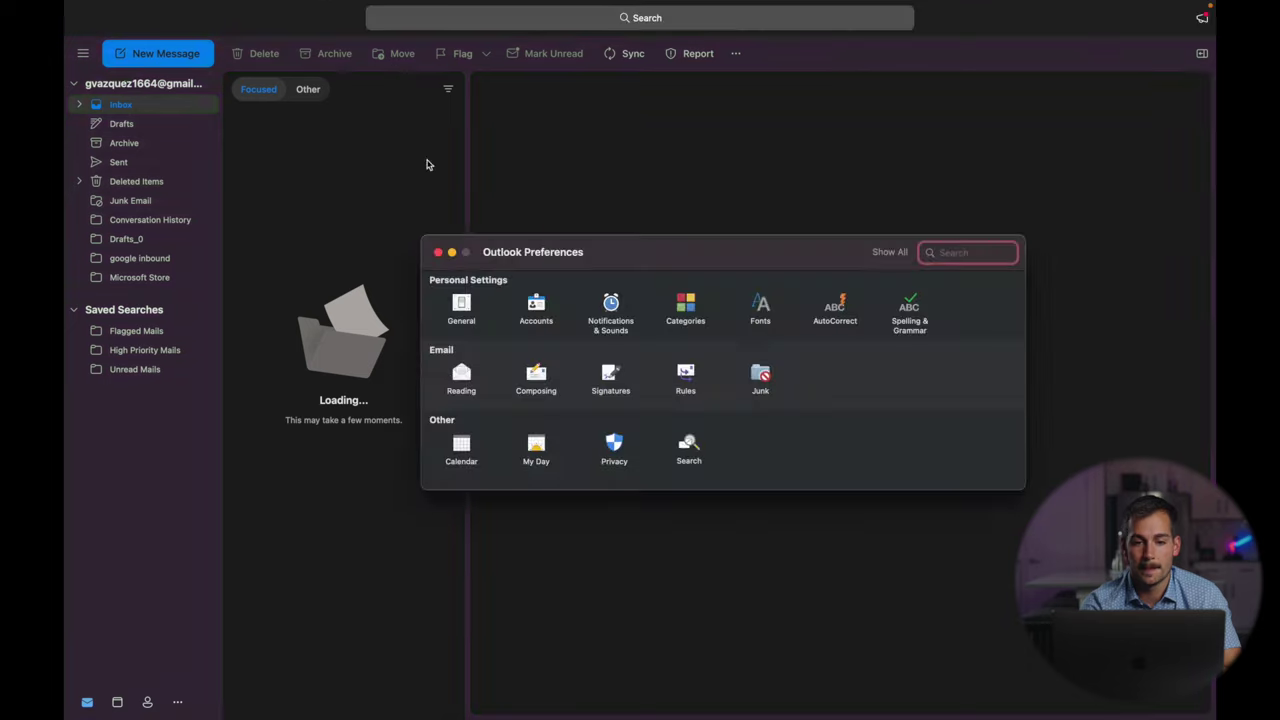
click(537, 306)
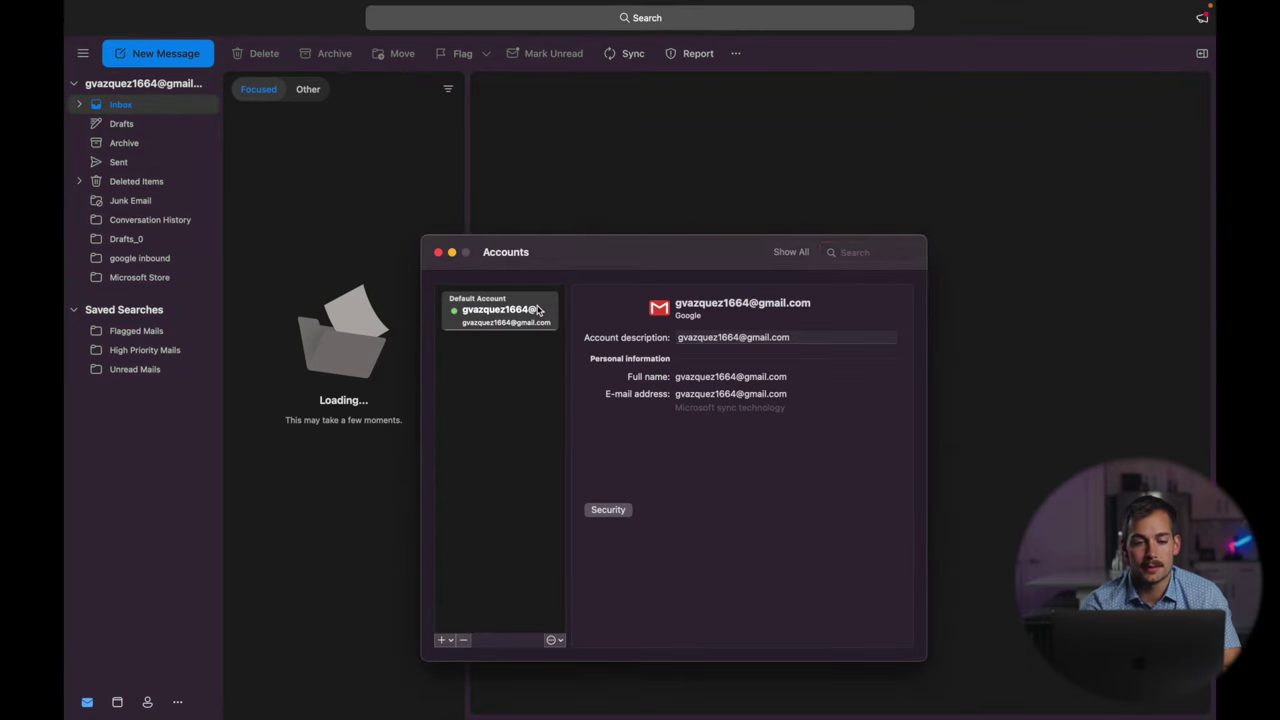
click(445, 641)
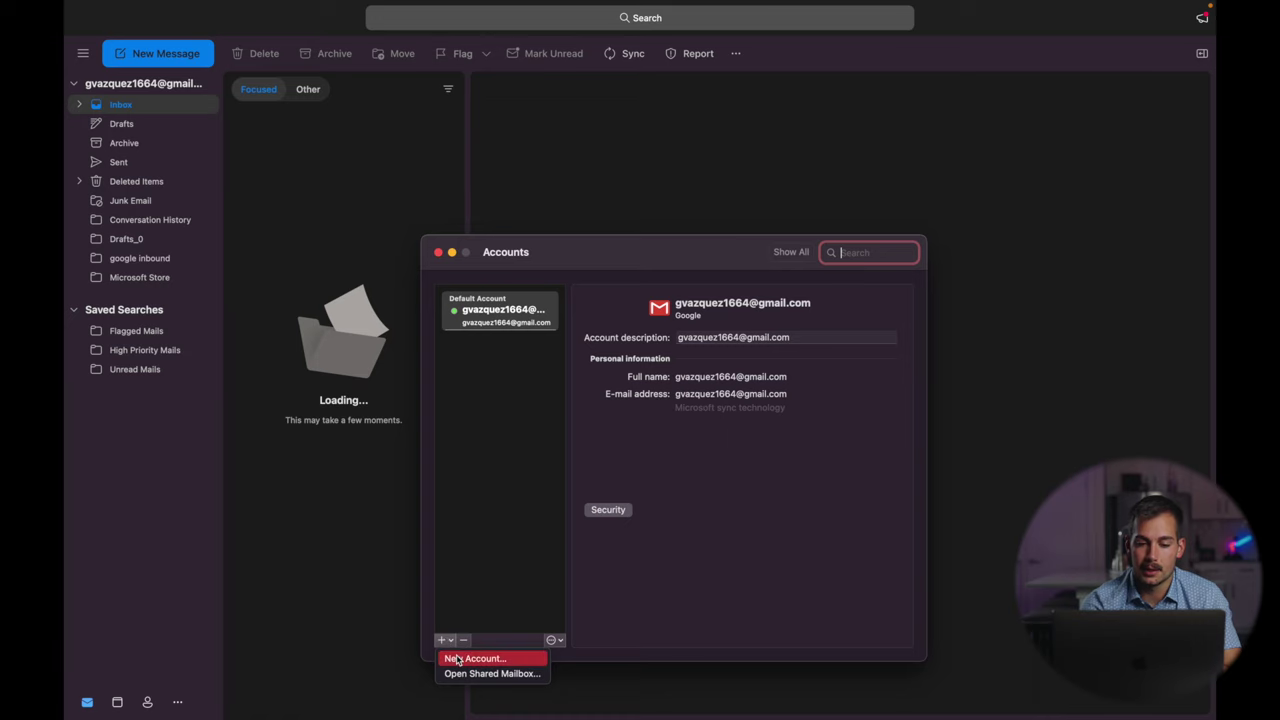
click(460, 658)
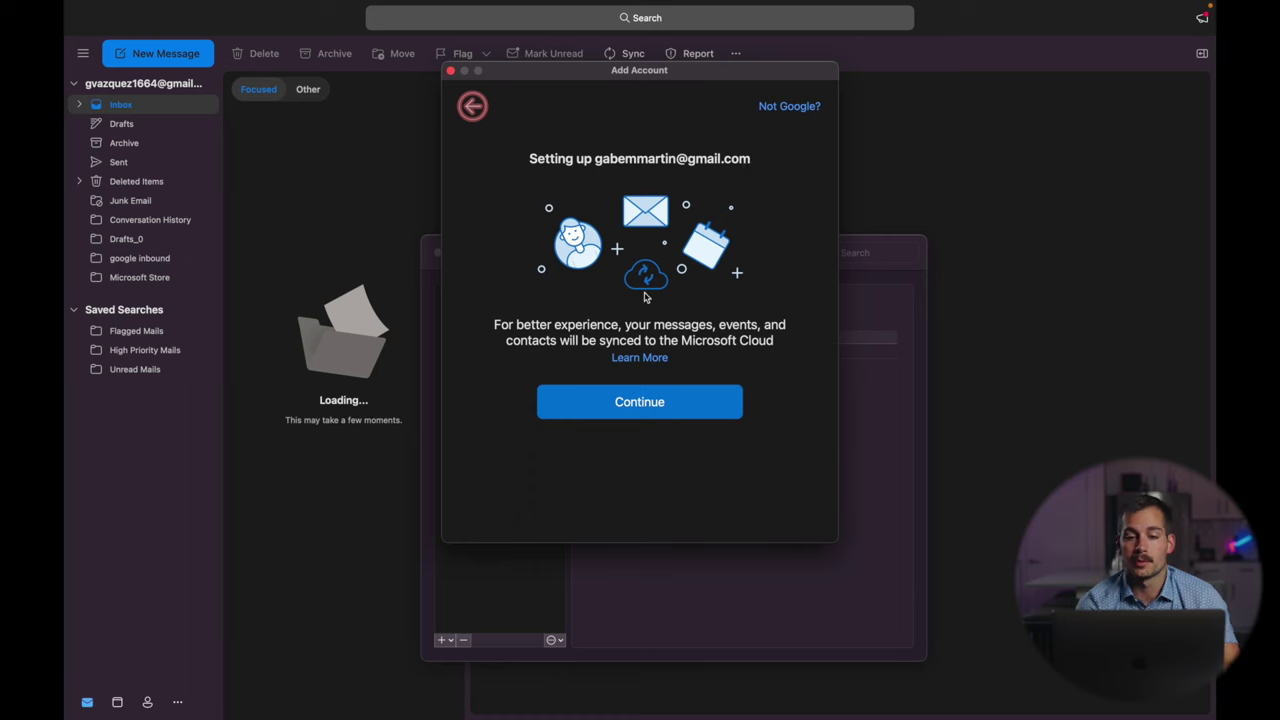
click(632, 404)
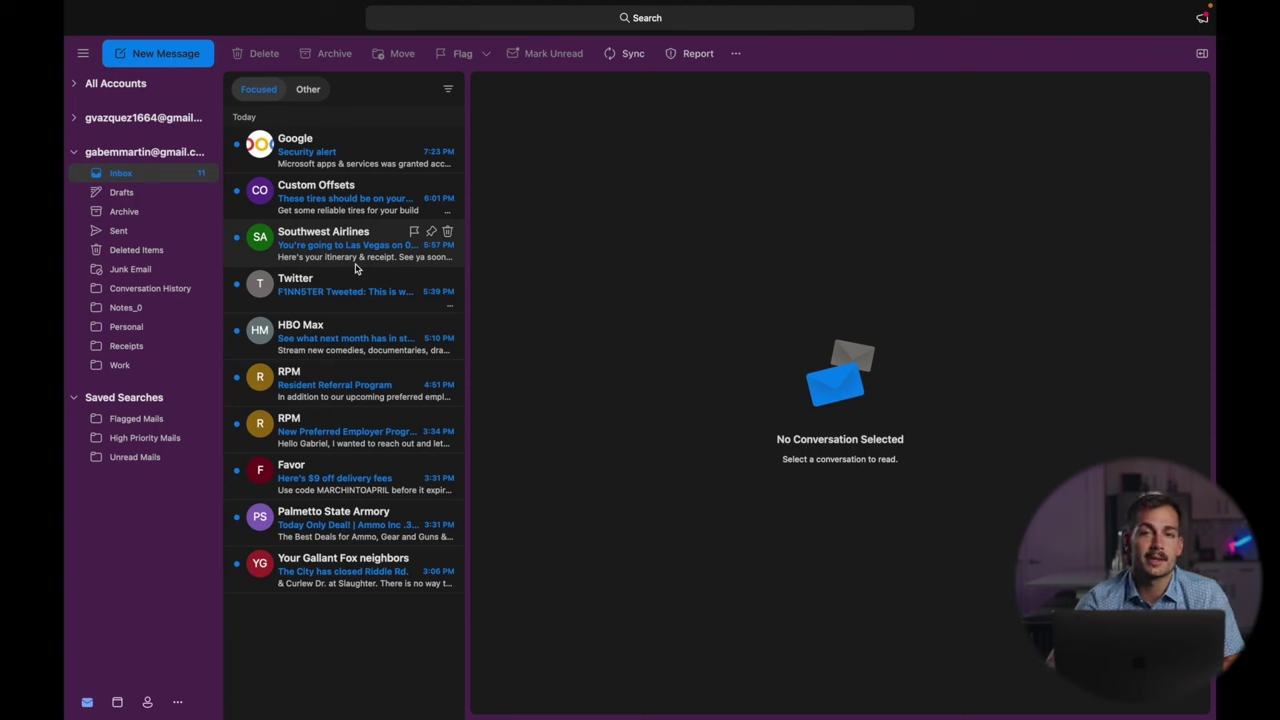
Open the Google security alert, examine the custom date and reminder options for flagging it, and try to move the message to the calendar.
key(Down)
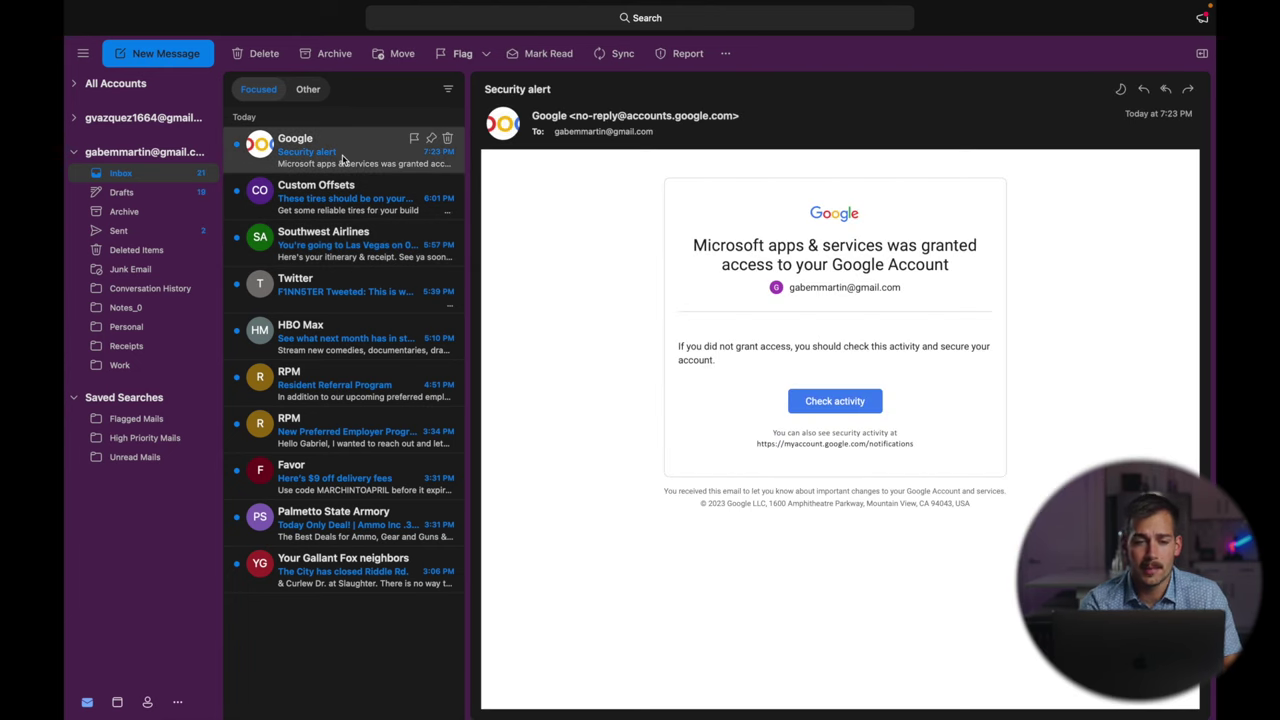
click(487, 55)
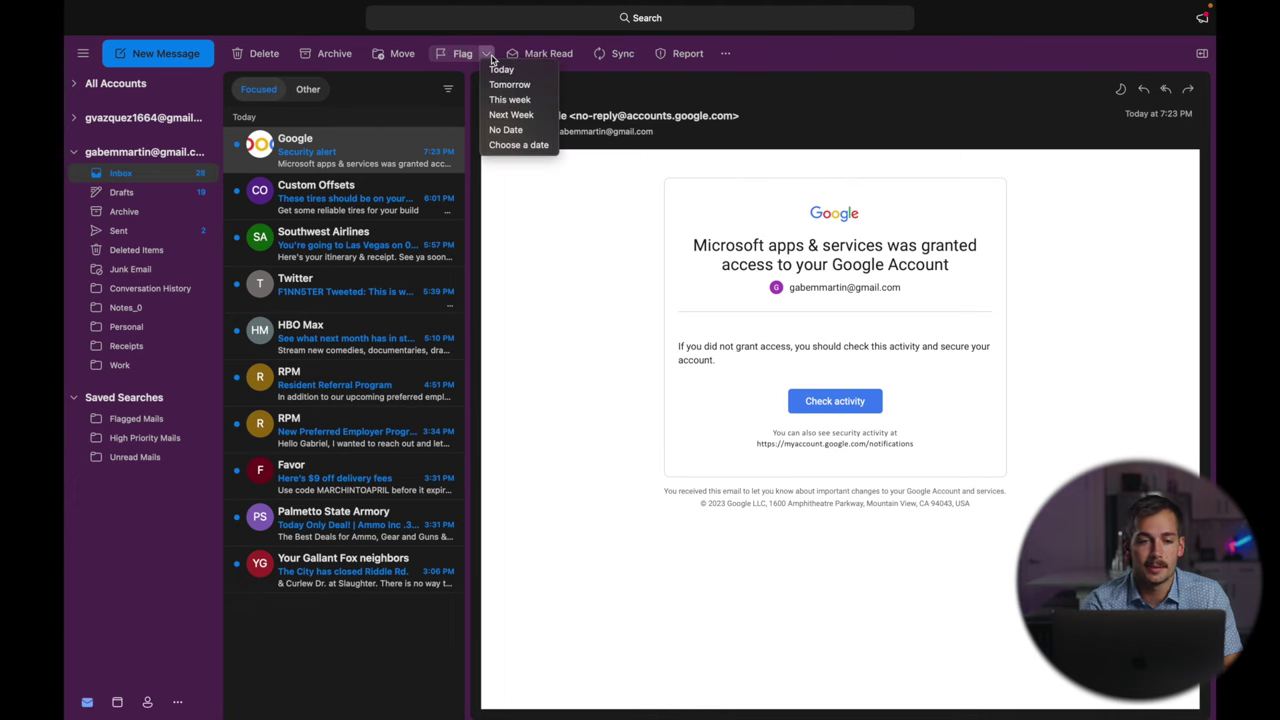
click(511, 147)
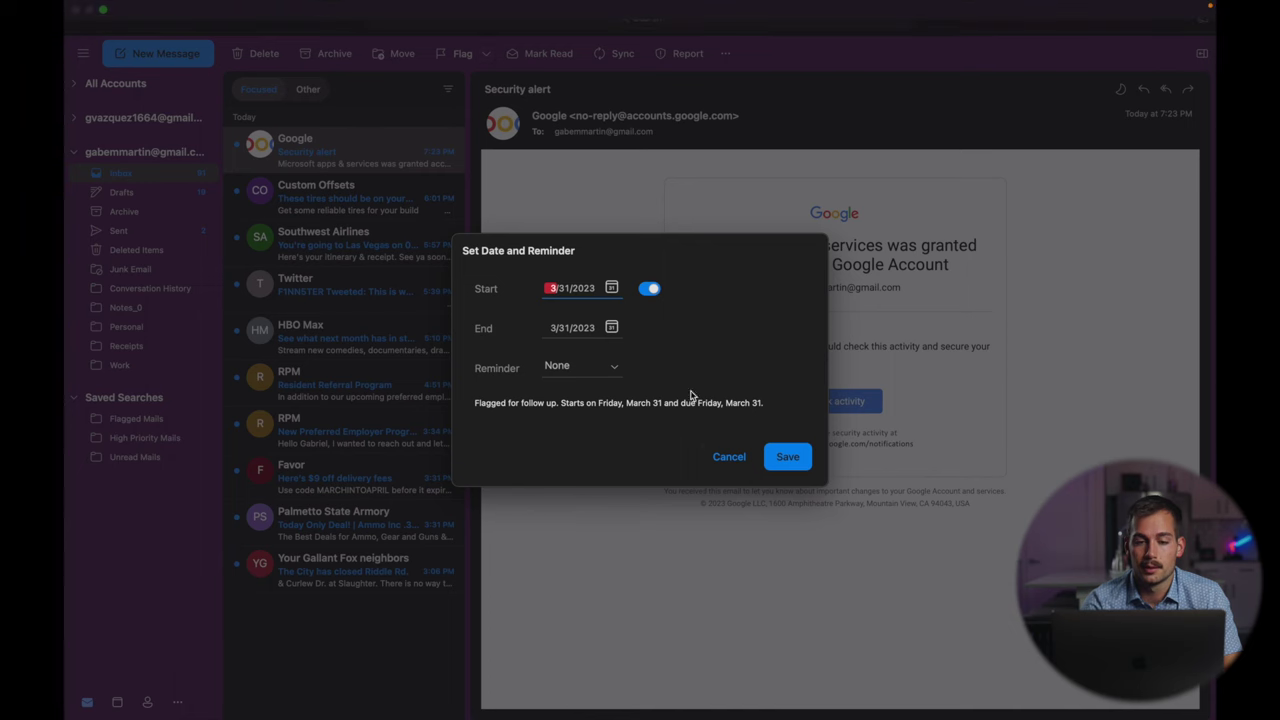
click(729, 456)
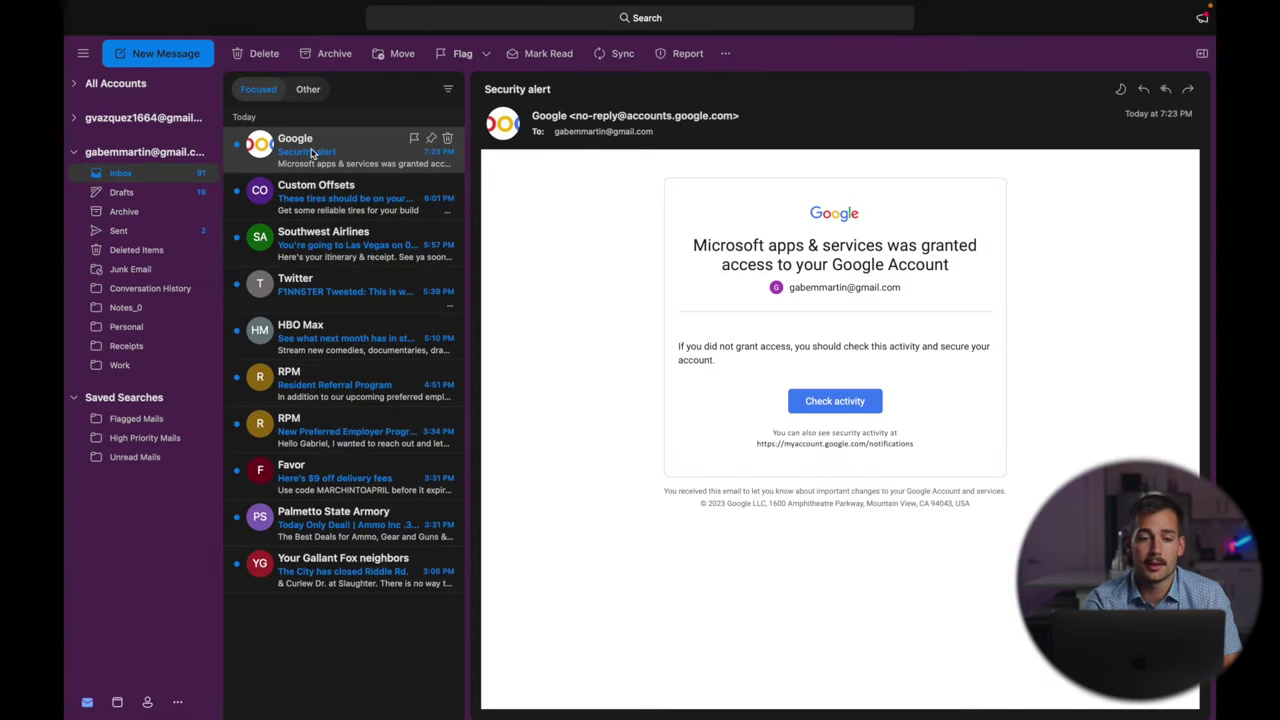
drag(317, 158, 117, 702)
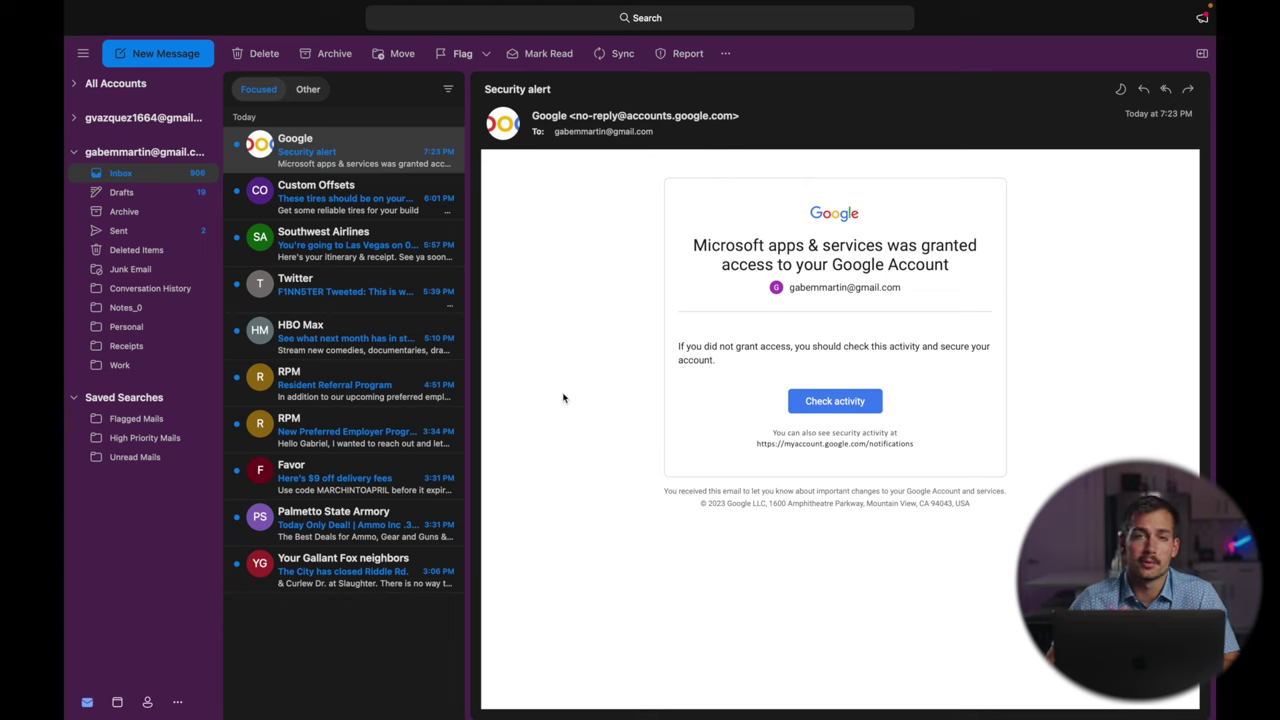
Try to create a new folder in the newly added Gmail account, checking both its Inbox options and its account-level options.
right_click(116, 176)
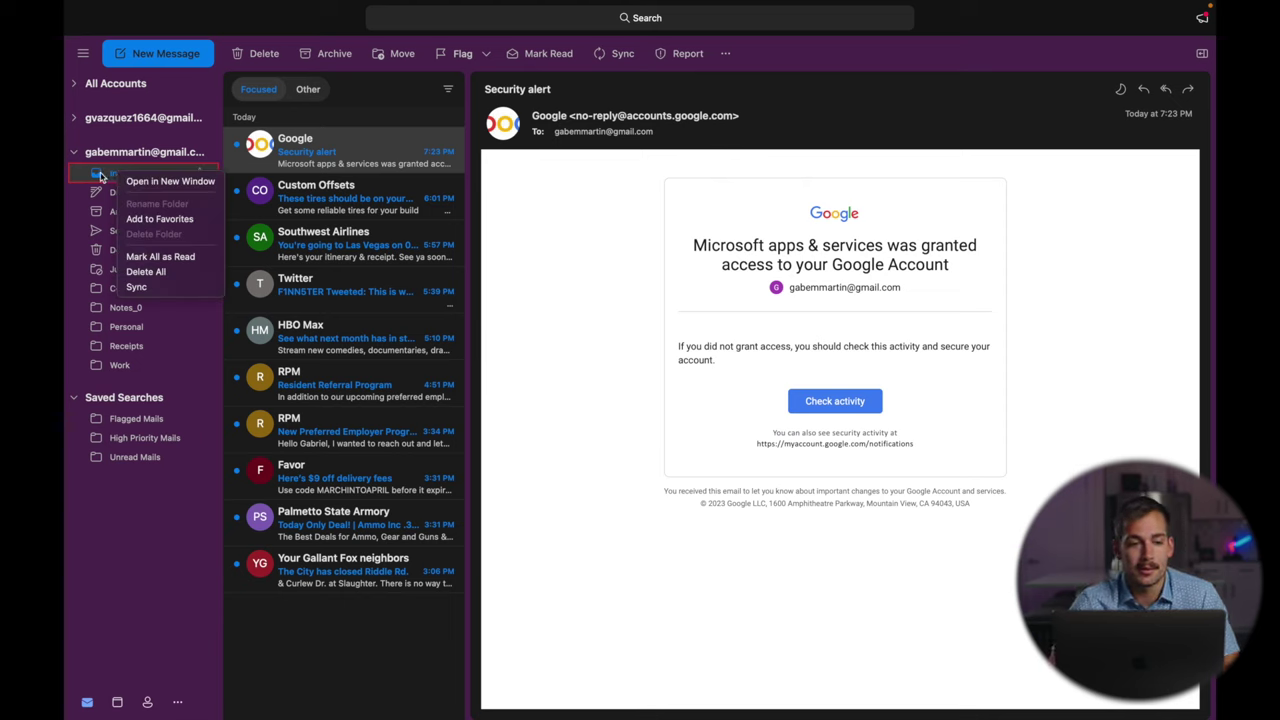
click(104, 176)
right_click(136, 174)
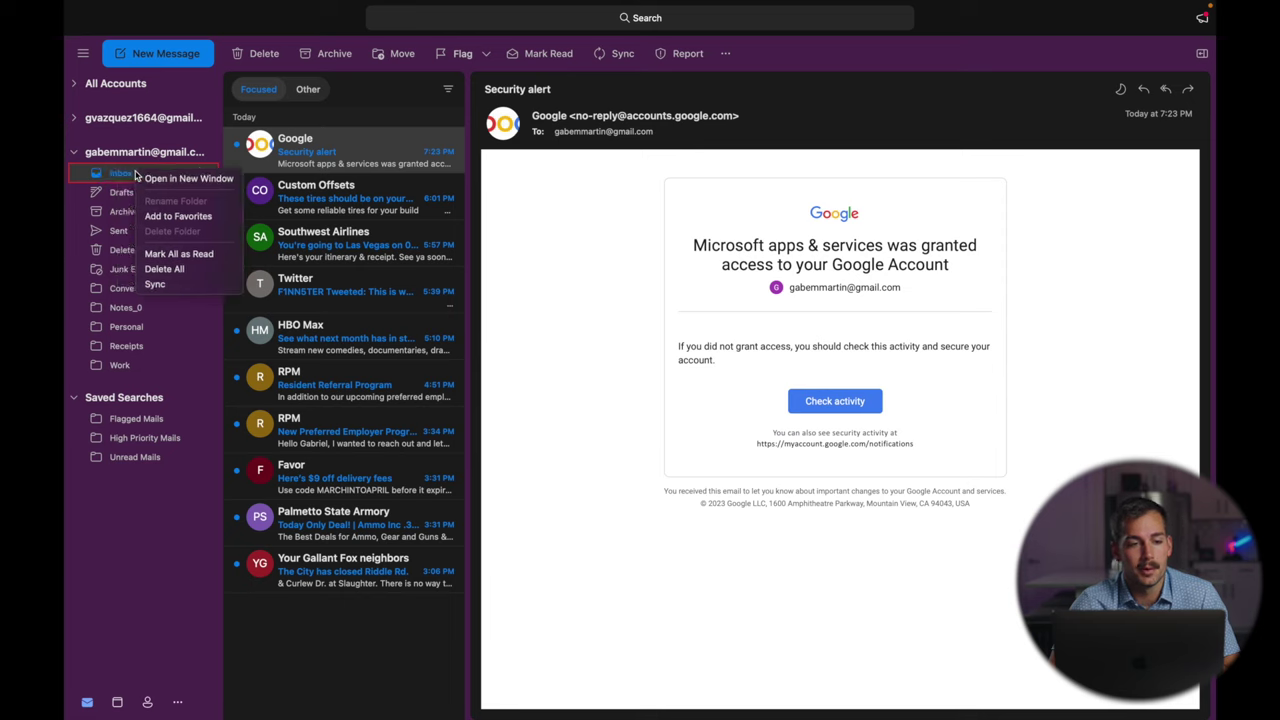
click(136, 175)
right_click(153, 155)
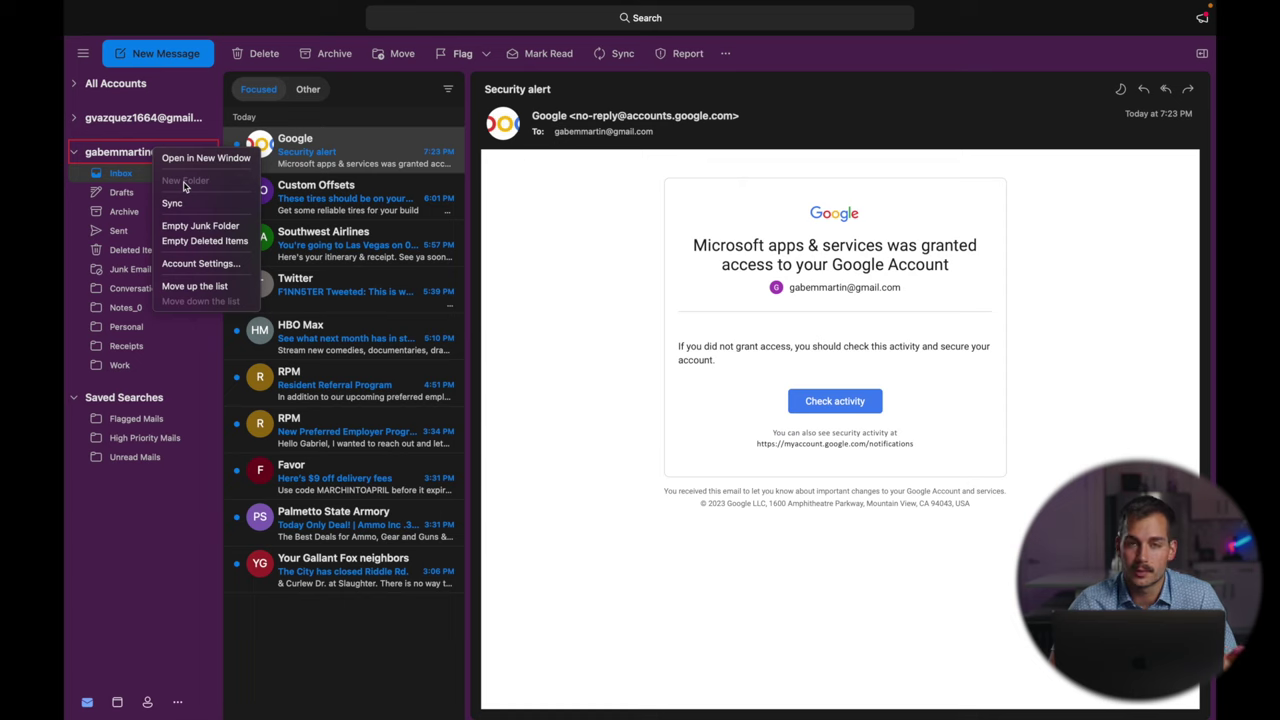
click(96, 154)
Revert to Legacy Outlook and confirm the switch.
mouse_move(570, 3)
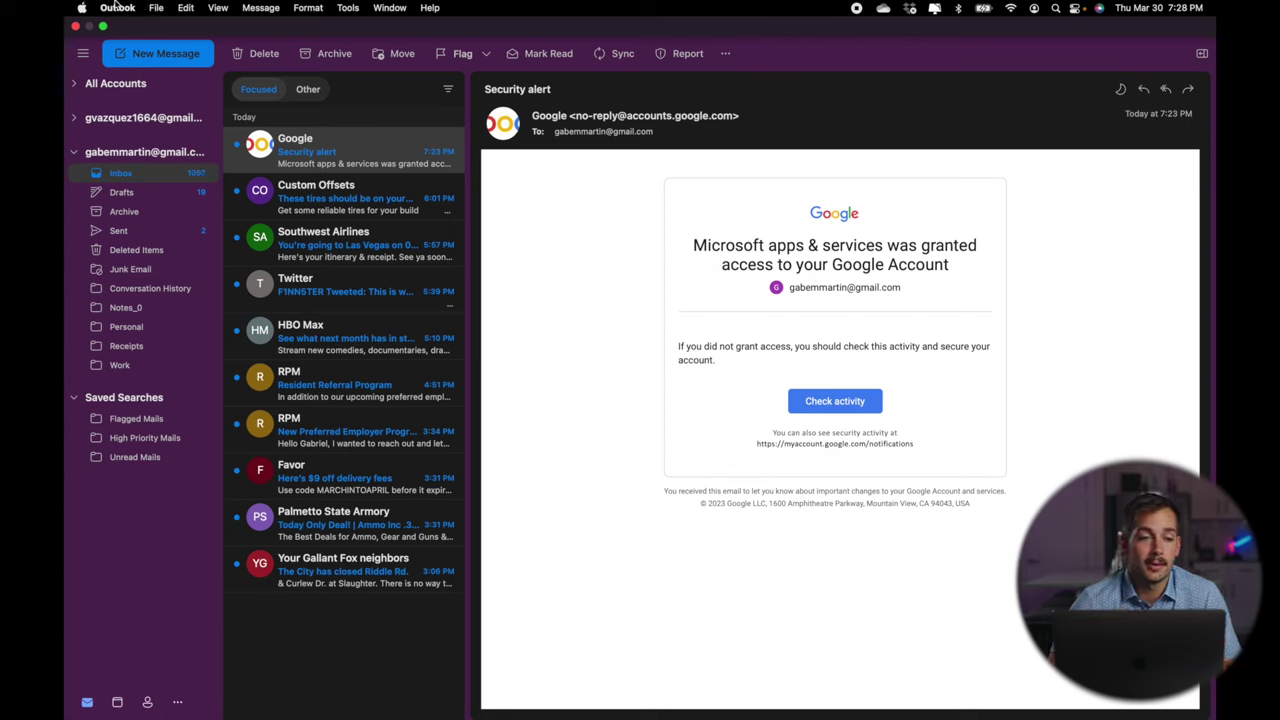
click(348, 7)
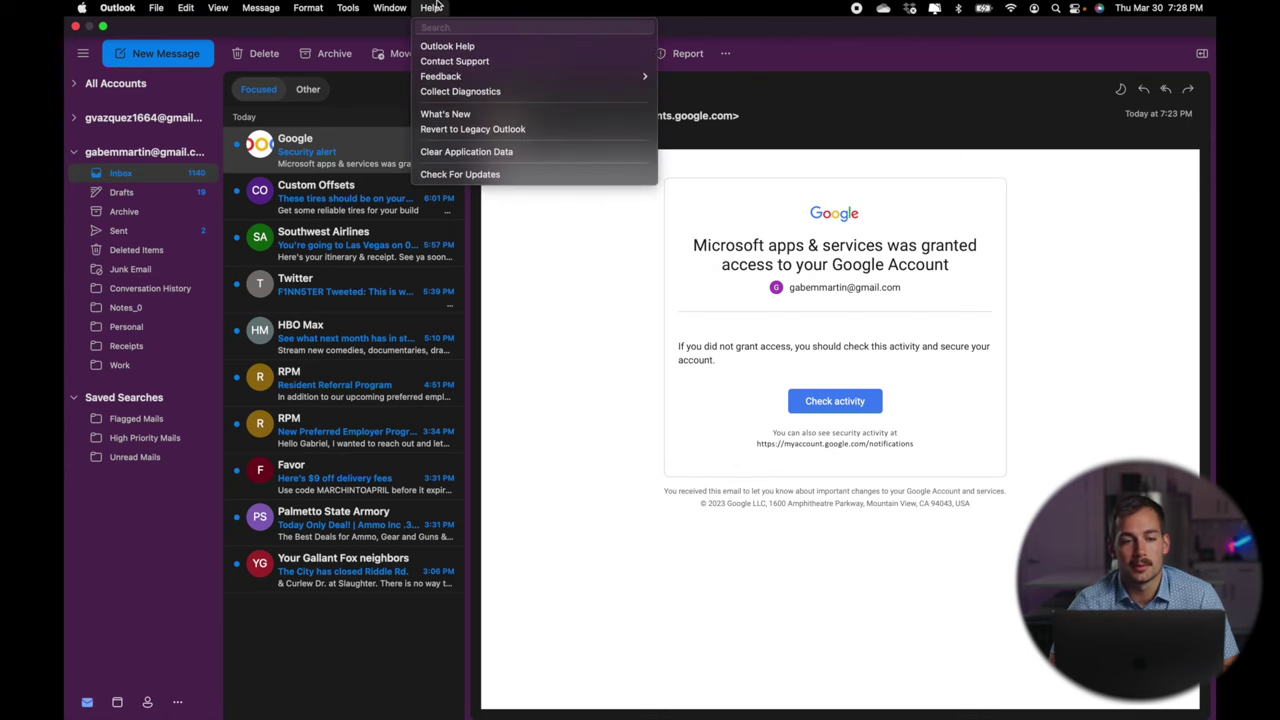
click(463, 136)
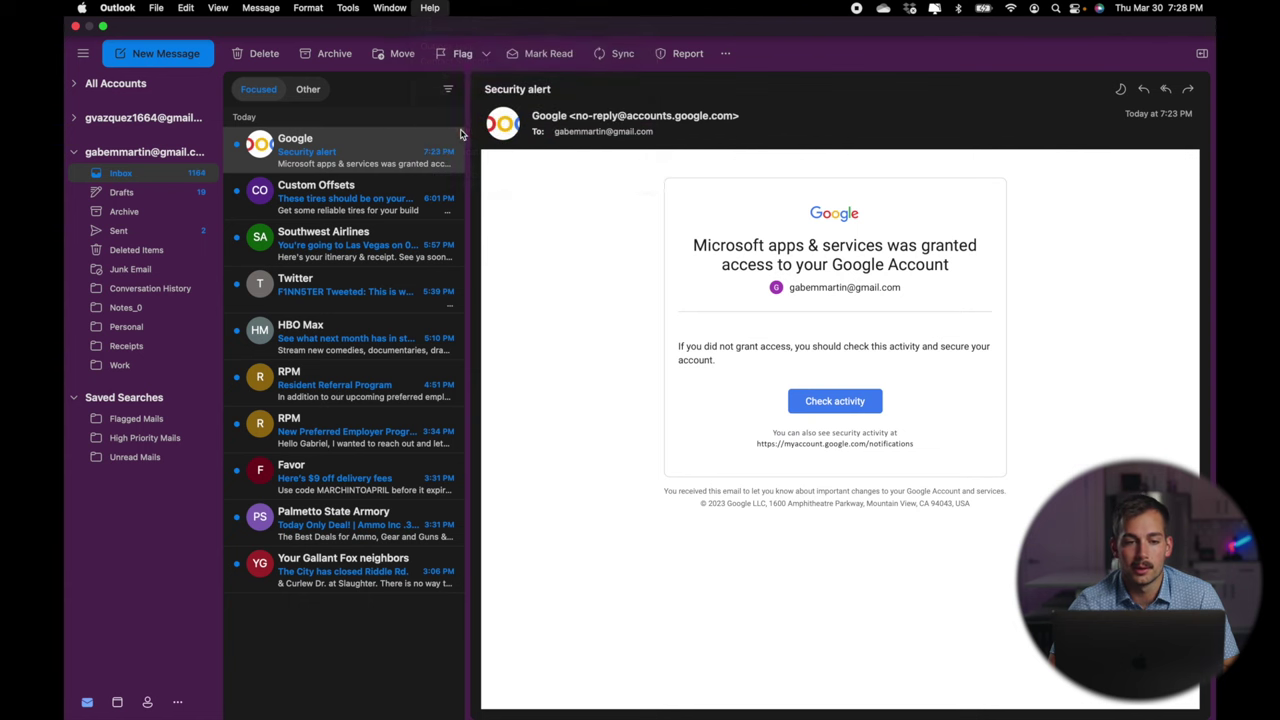
click(489, 589)
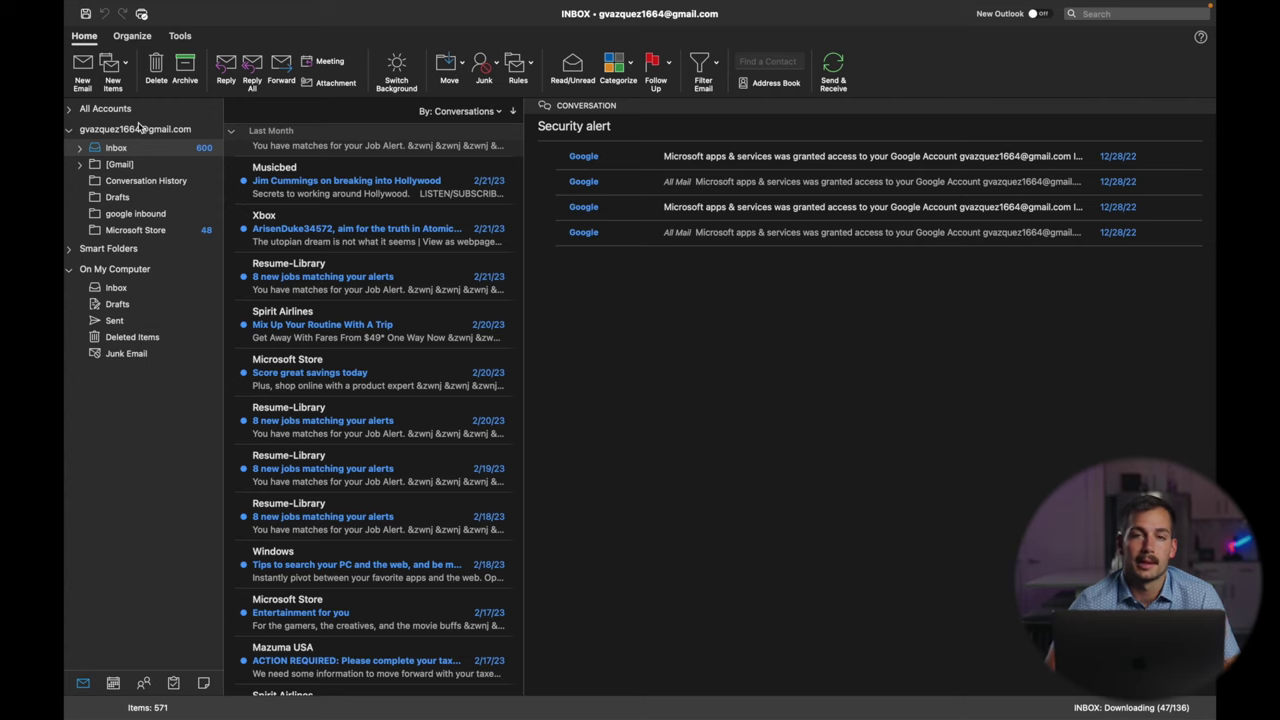
Create a new folder named Test Folder in the original Gmail account.
right_click(126, 131)
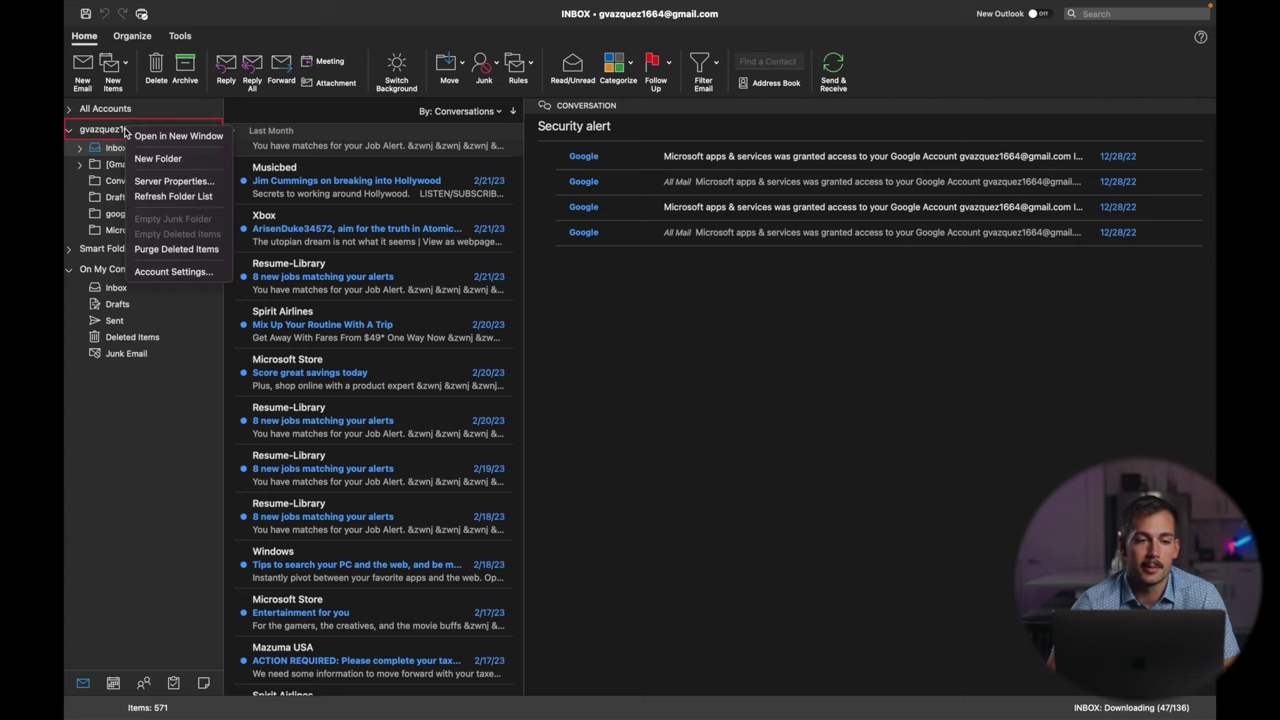
click(170, 158)
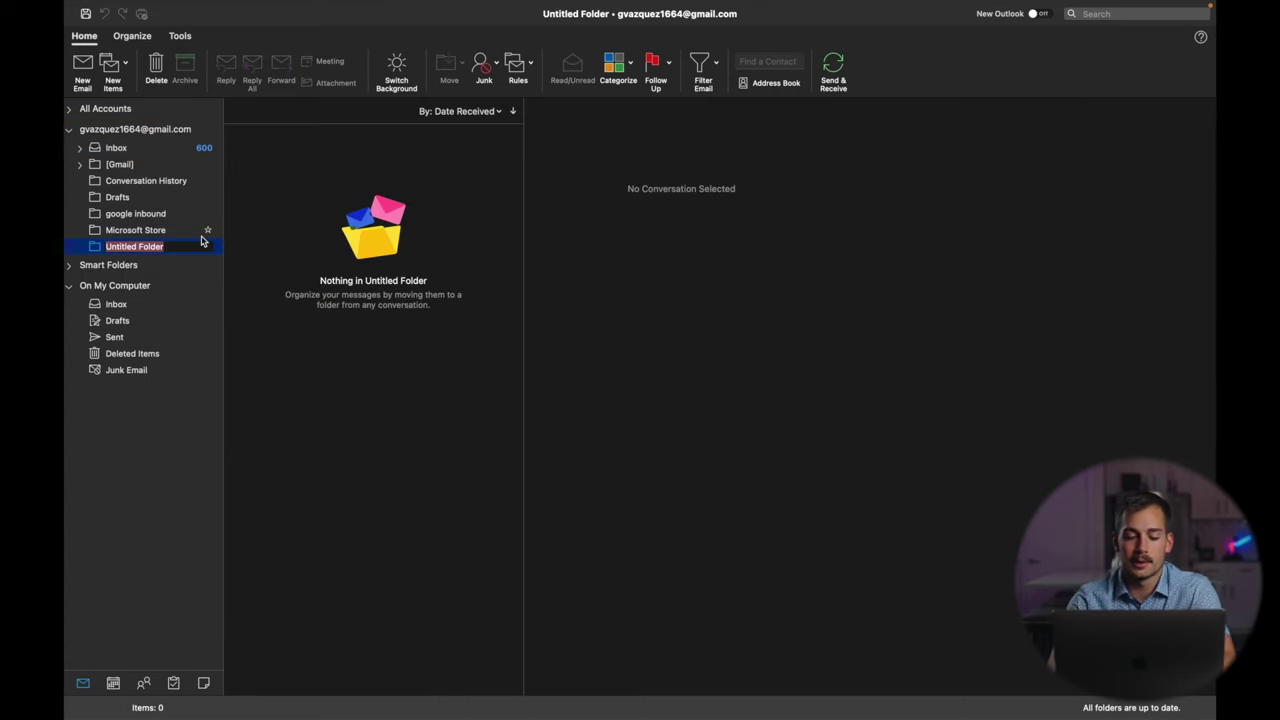
text(Test Fol)
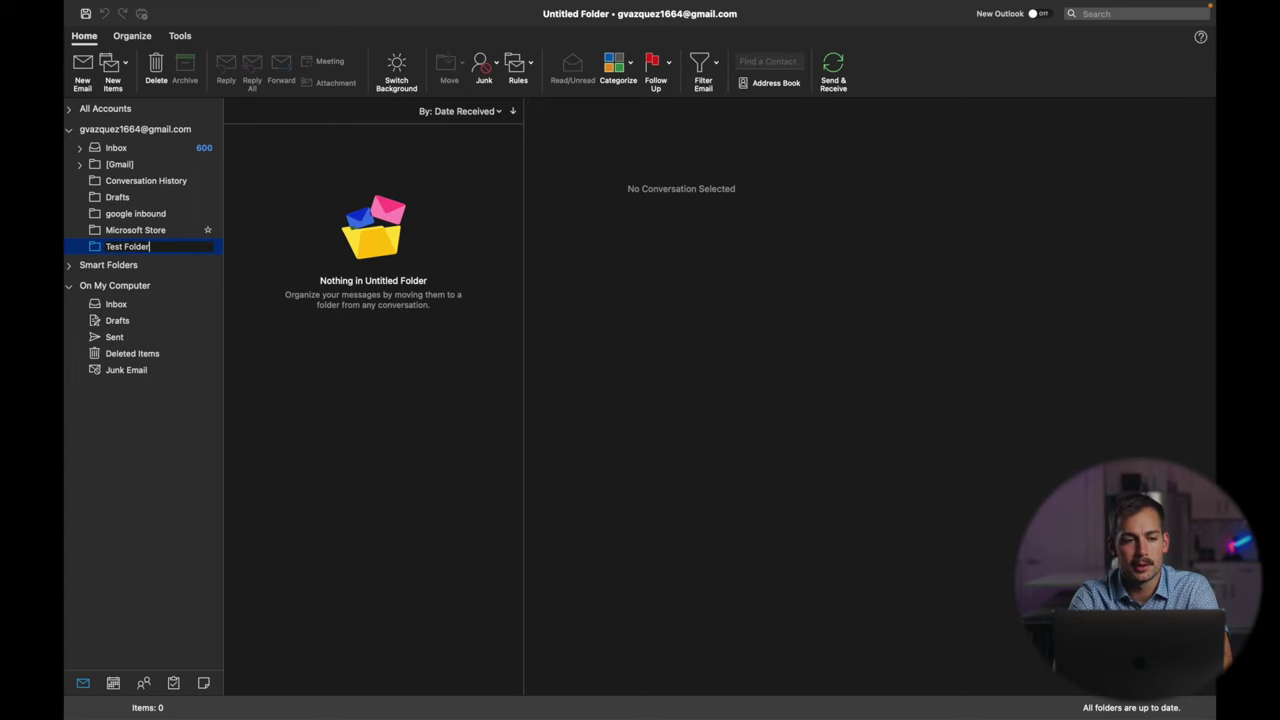
key(Return)
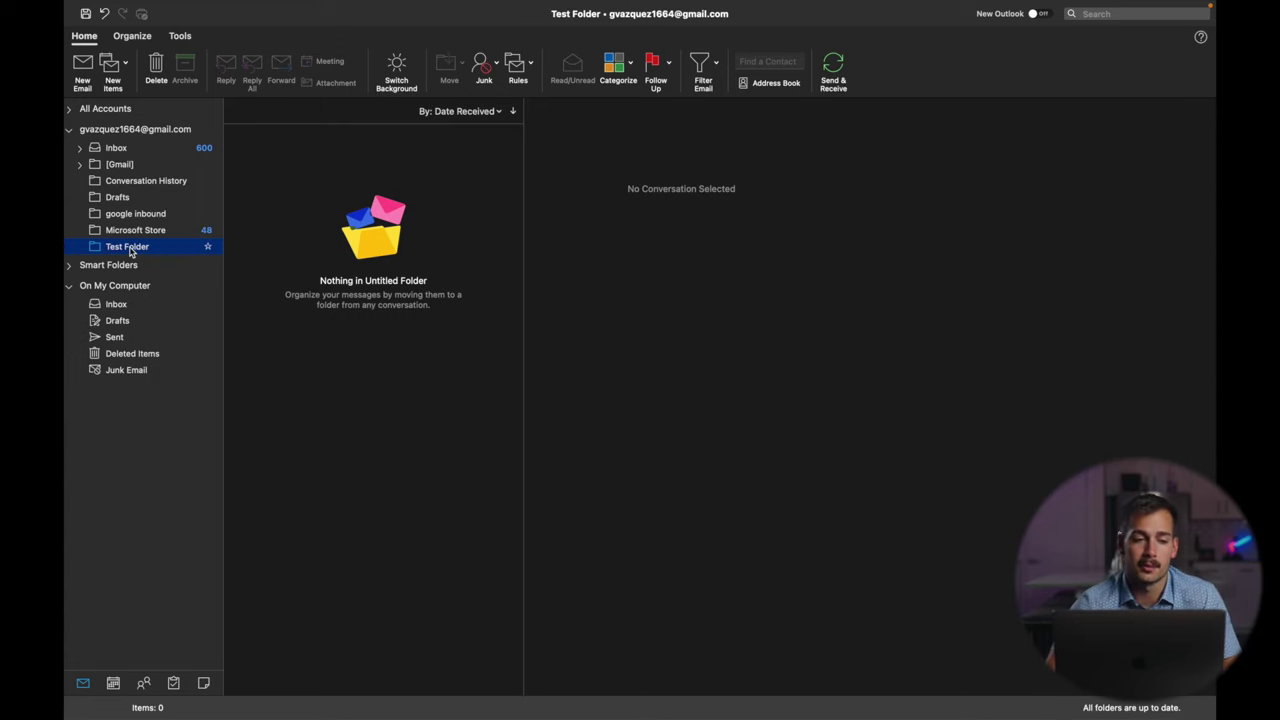
Turn New Outlook back on and confirm opening the new version.
mouse_move(1071, 3)
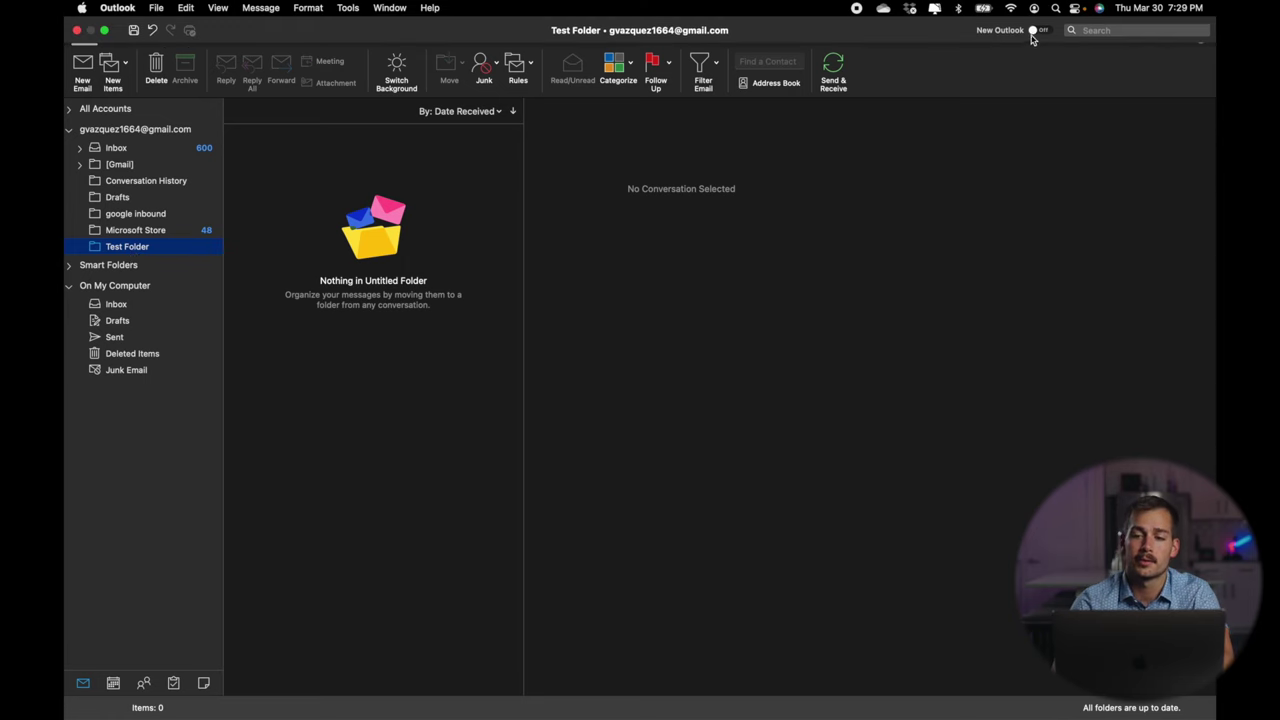
click(1036, 33)
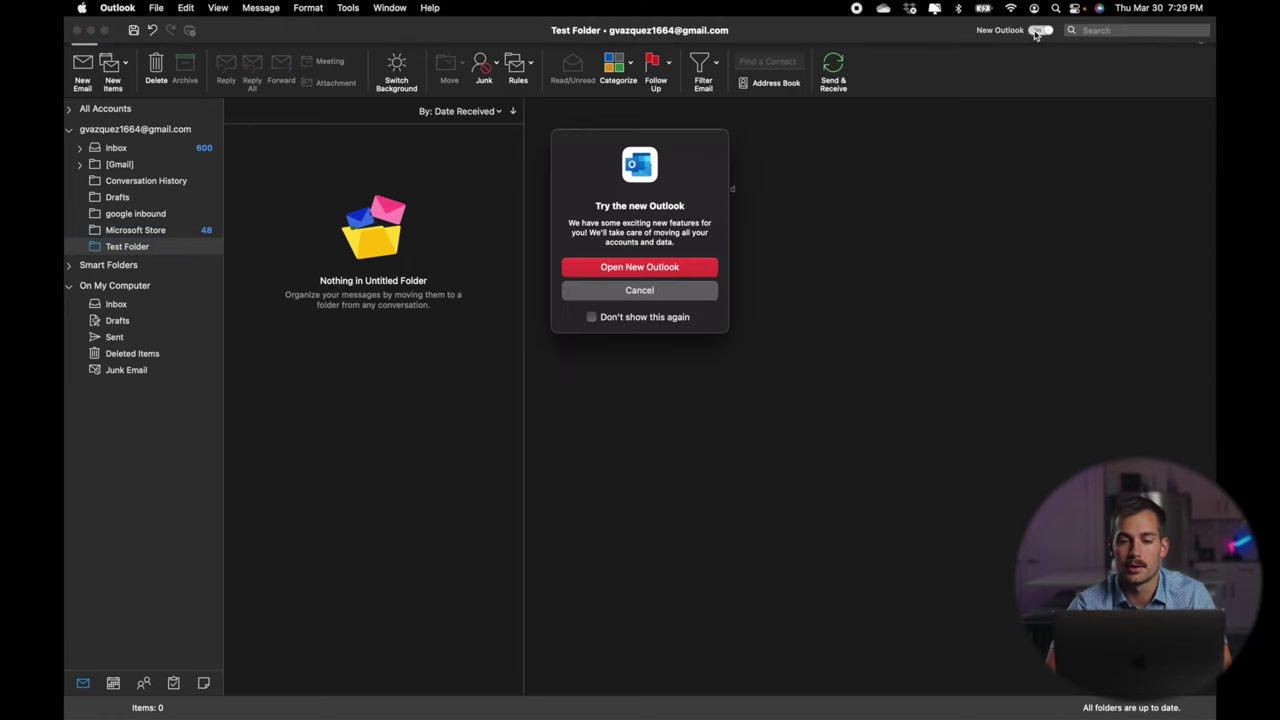
click(627, 270)
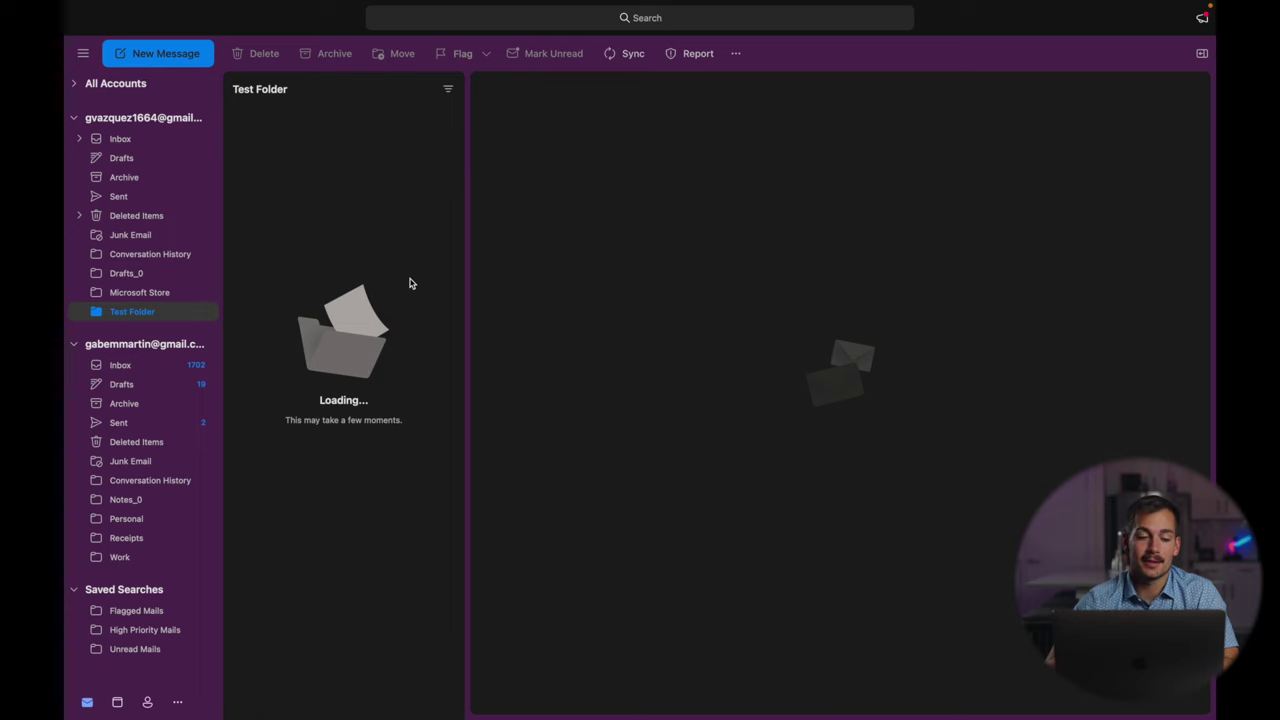
Launch the To Do app in the browser to view its Microsoft sign-in page, and return to the mail window.
click(178, 702)
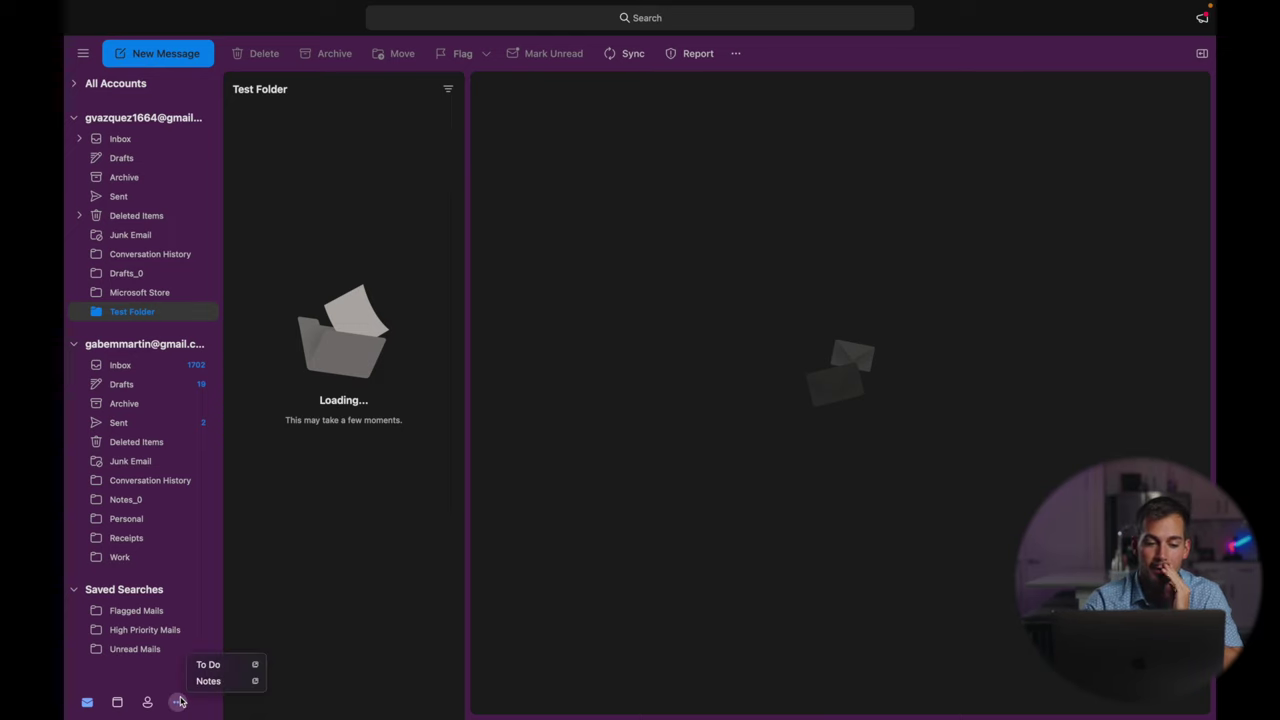
click(211, 665)
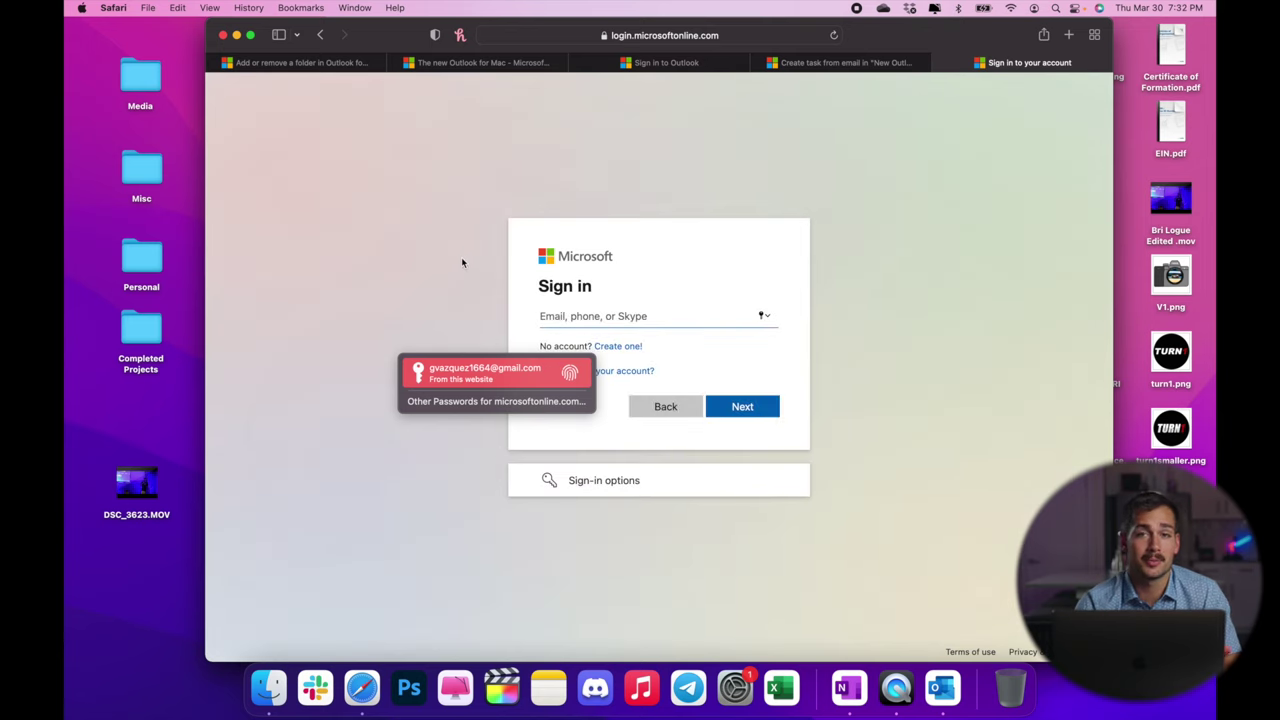
key(ctrl+Right)
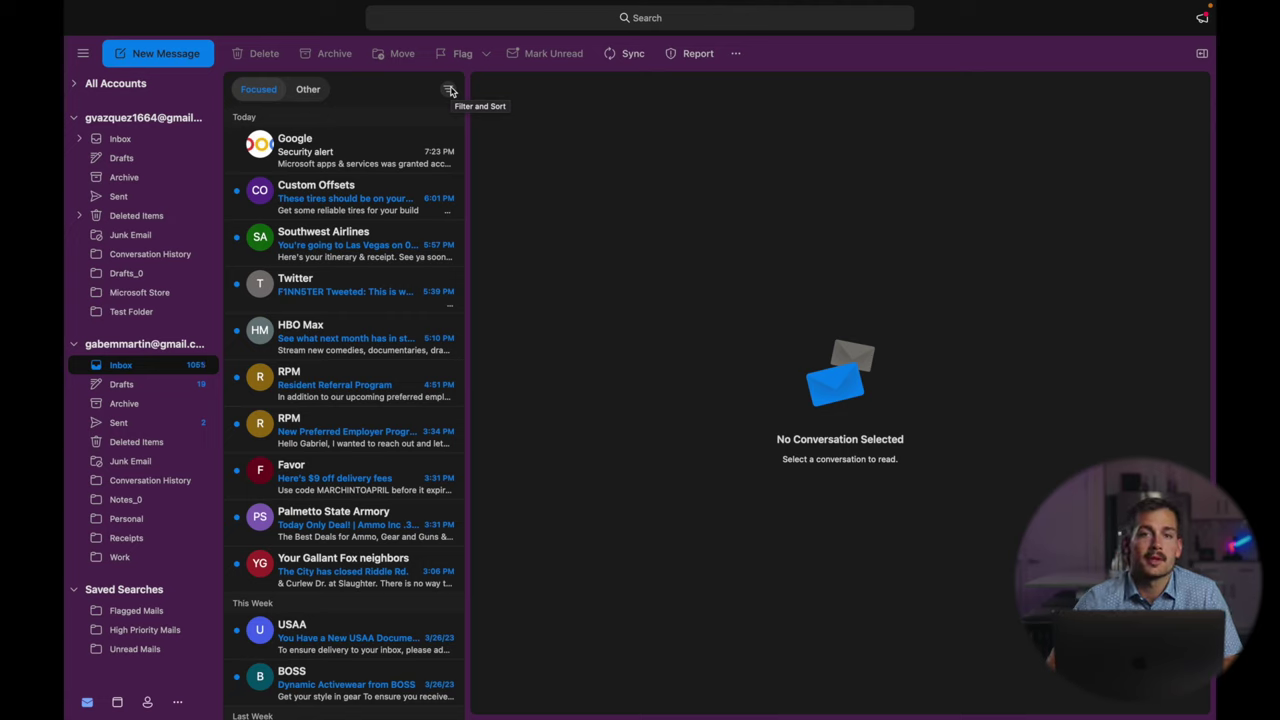
Filter the Inbox to messages with attachments and open the Discount Tire invoice email to view its attachment's options.
click(450, 90)
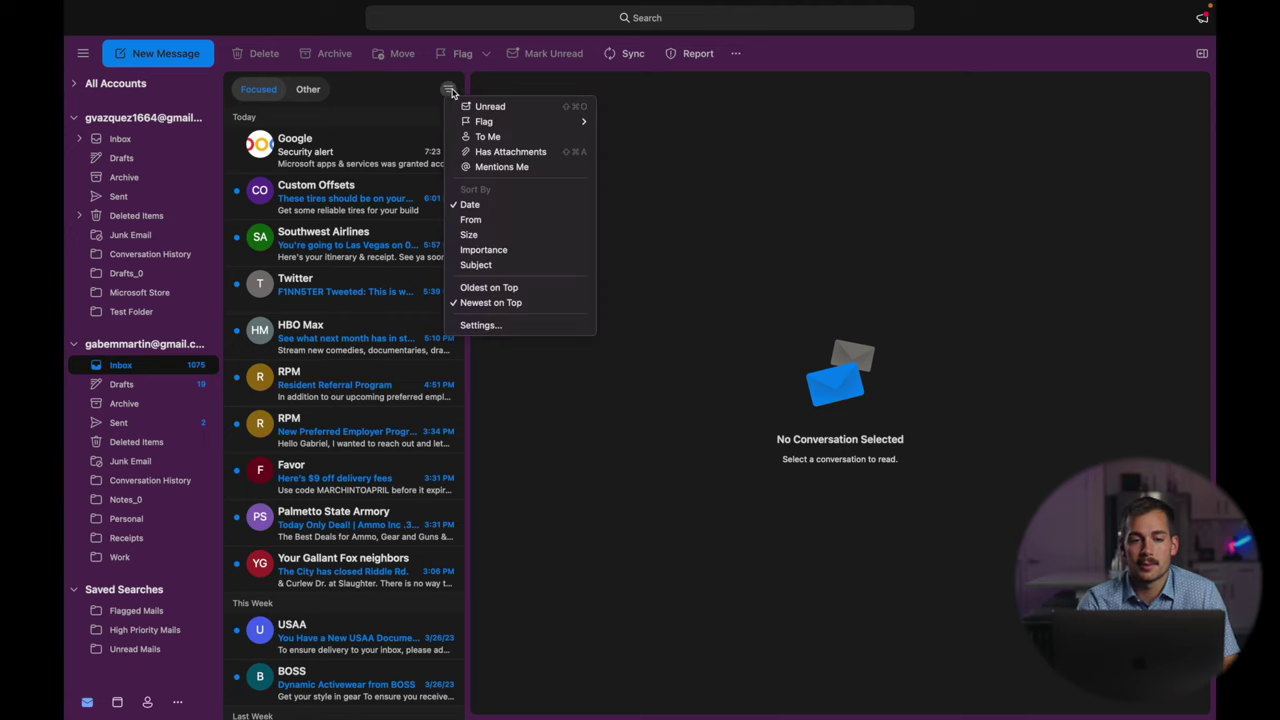
click(487, 153)
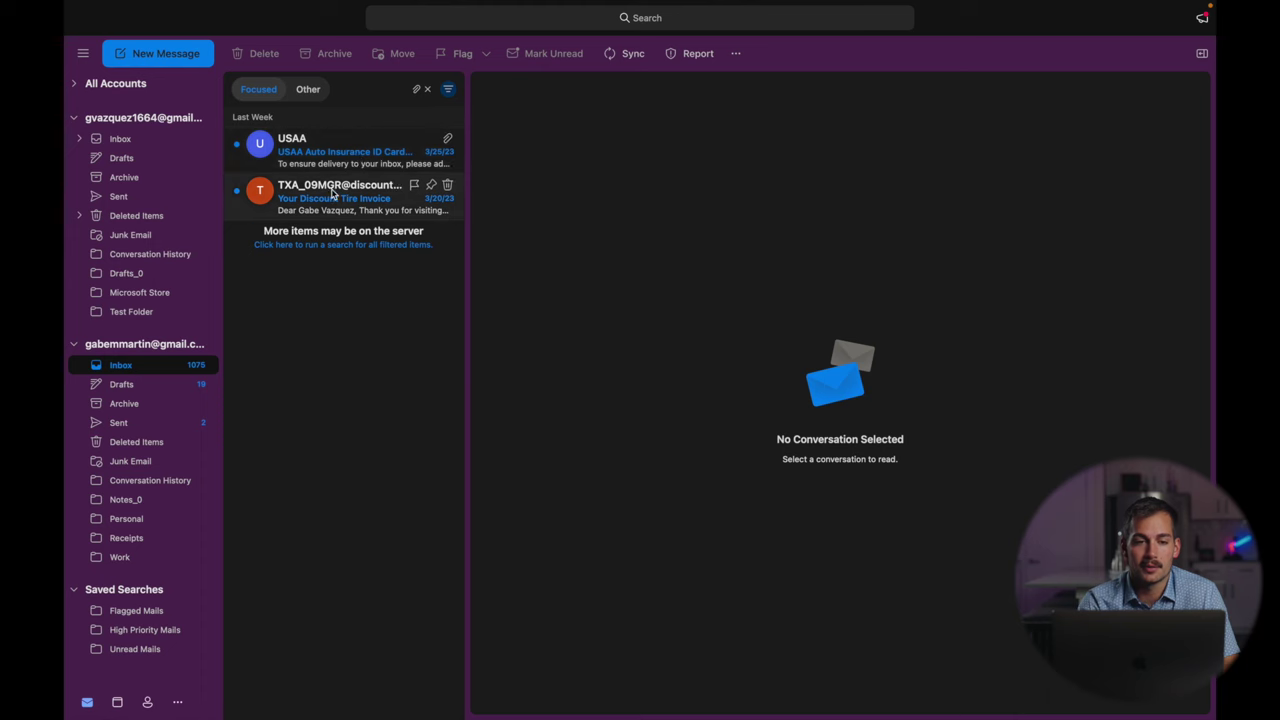
click(332, 196)
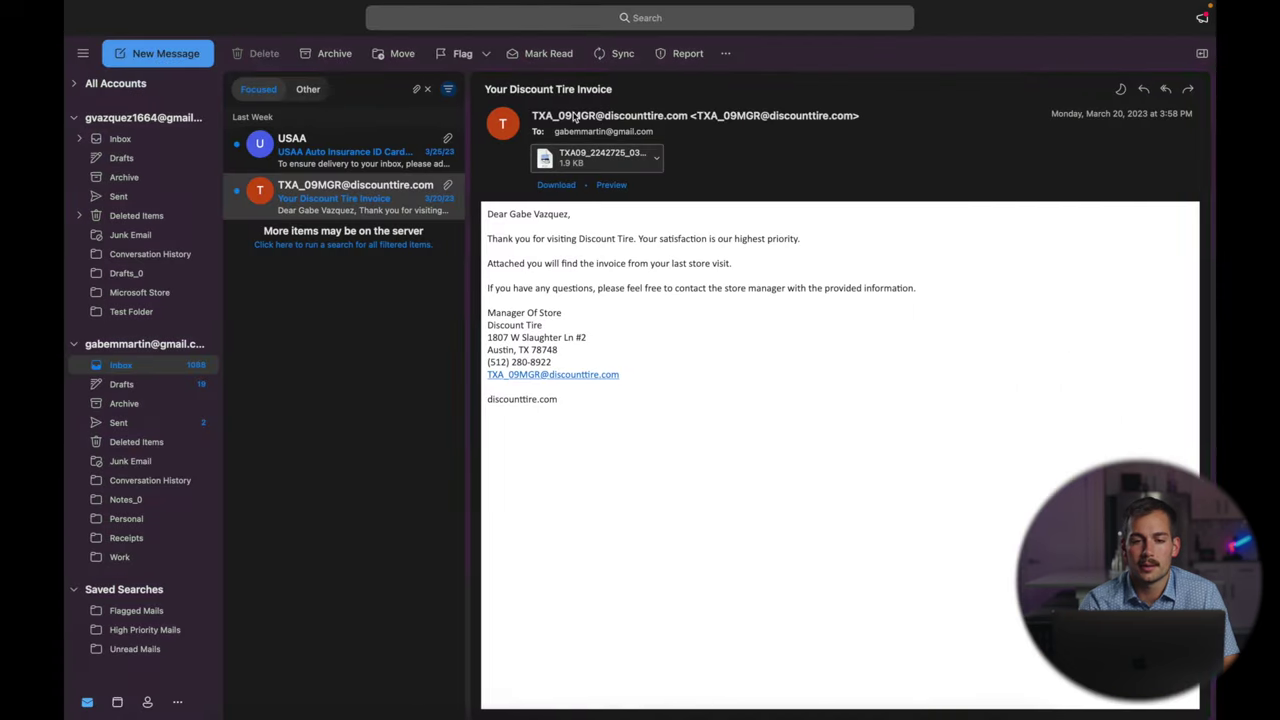
click(657, 158)
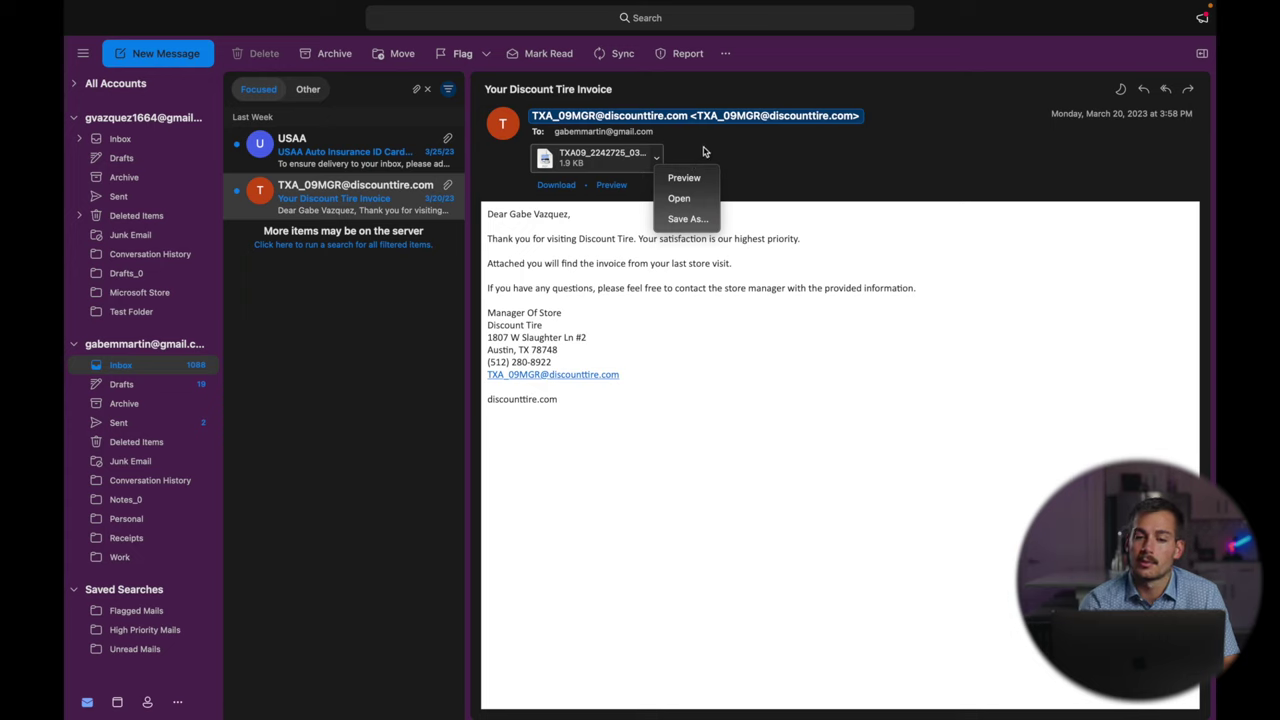
click(703, 151)
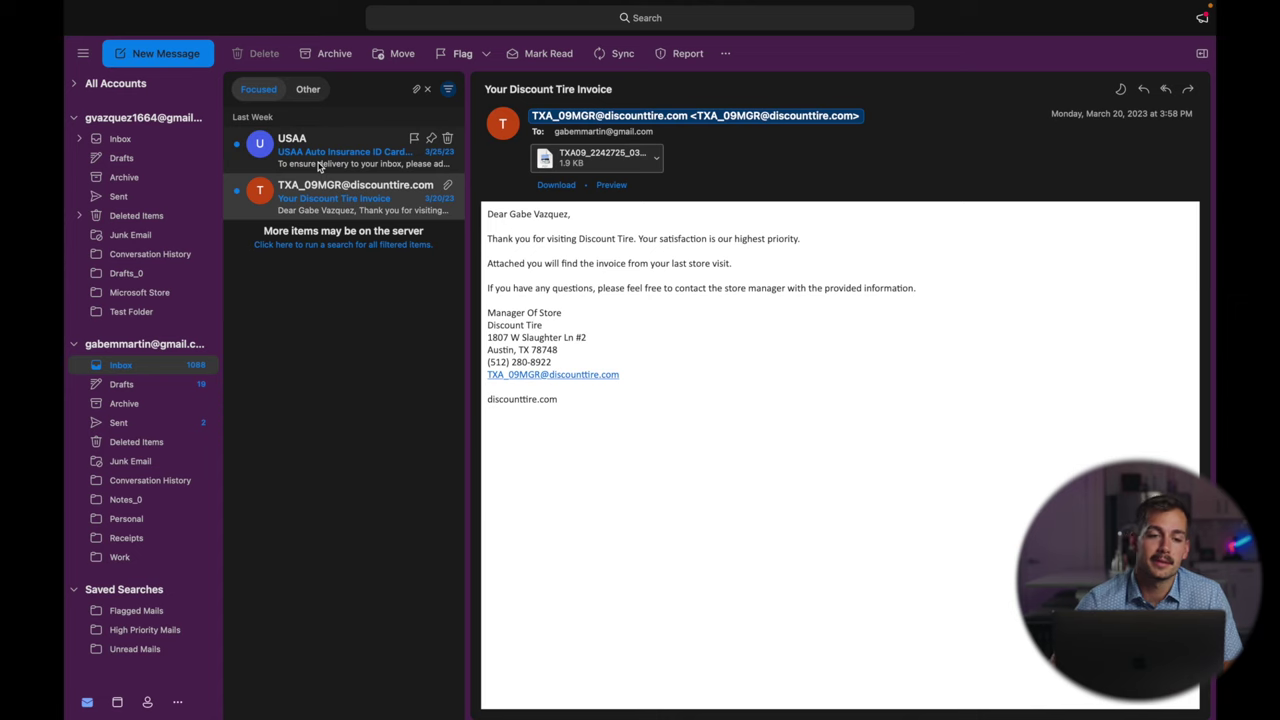
Open the Accounts preferences and review the details of both Gmail accounts.
mouse_move(412, 5)
click(120, 7)
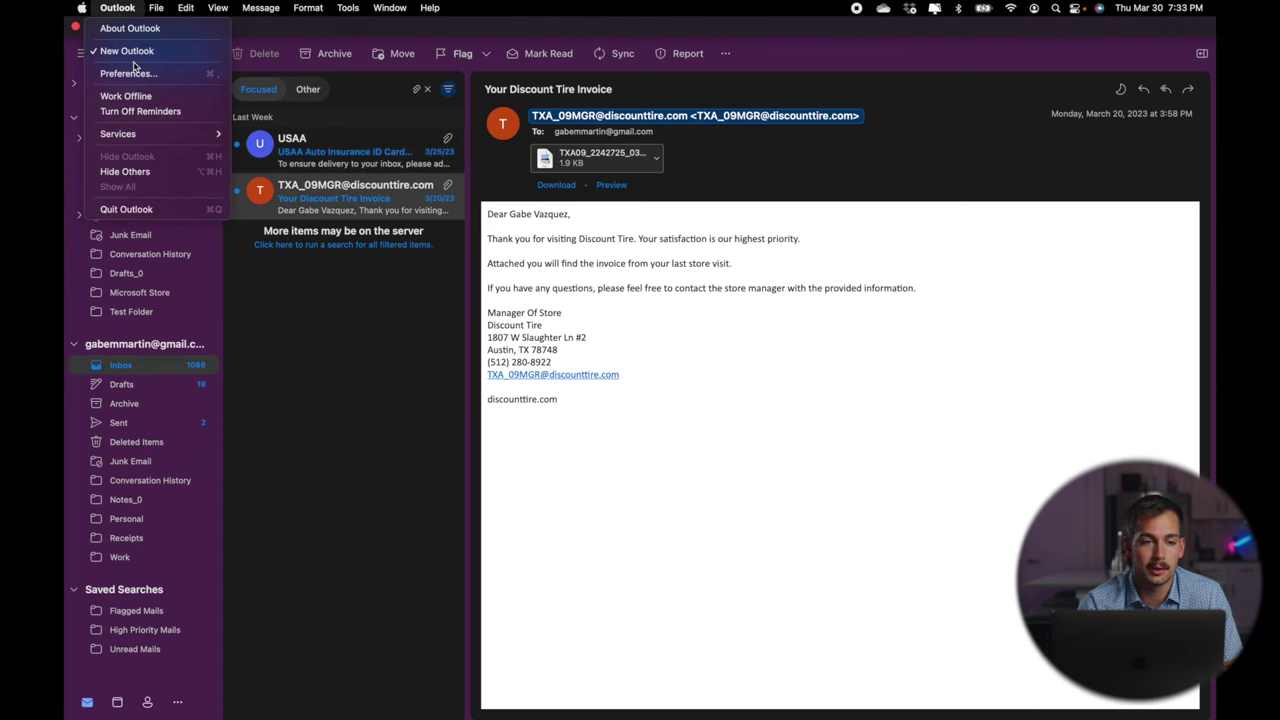
click(130, 73)
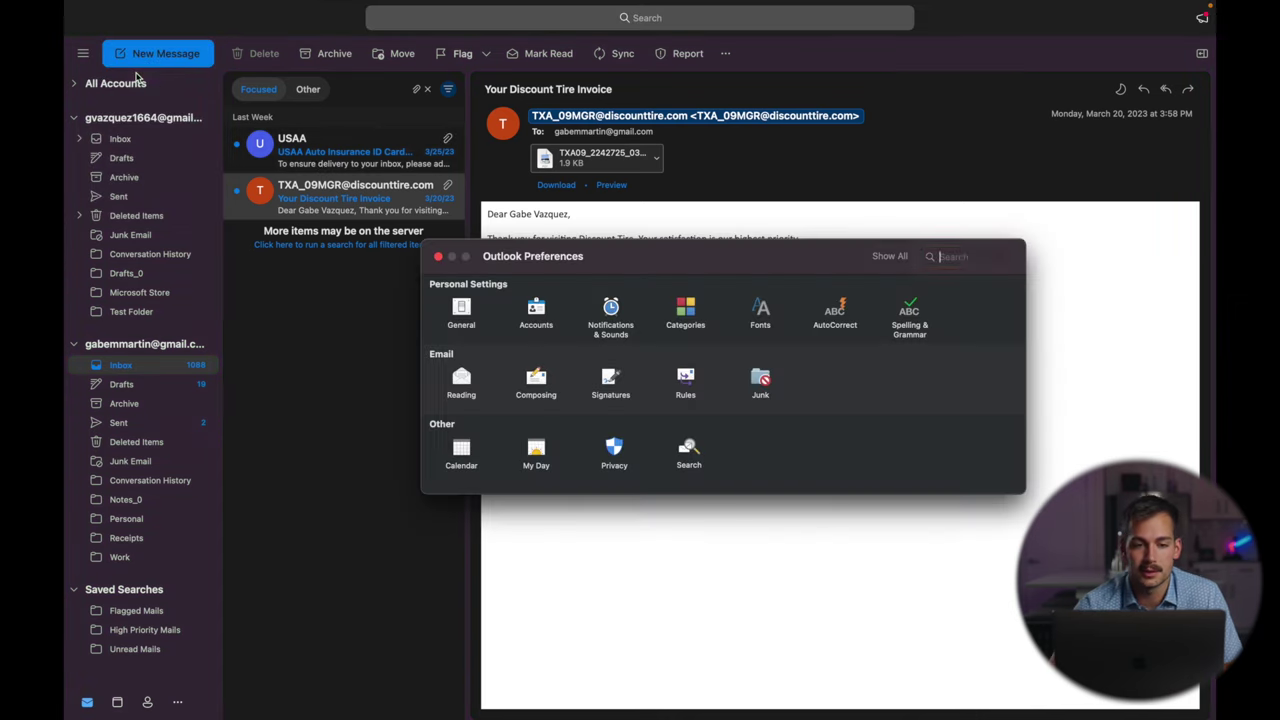
click(537, 316)
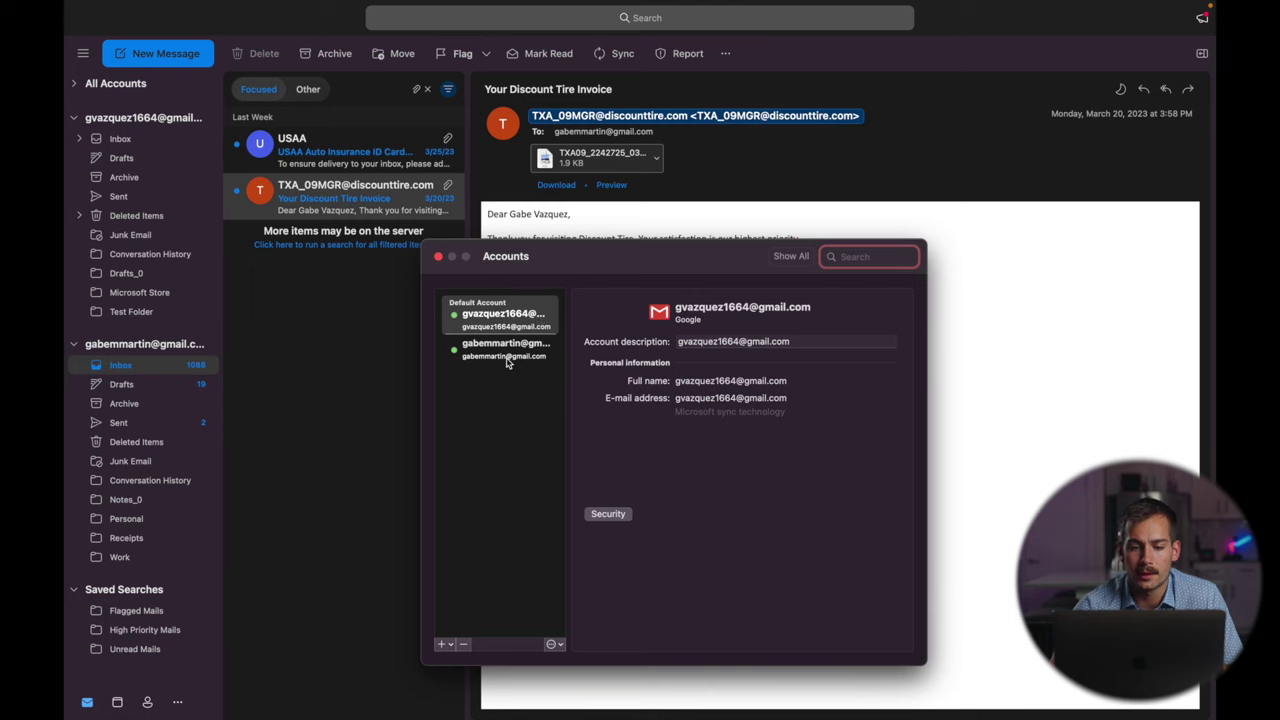
click(507, 363)
click(509, 316)
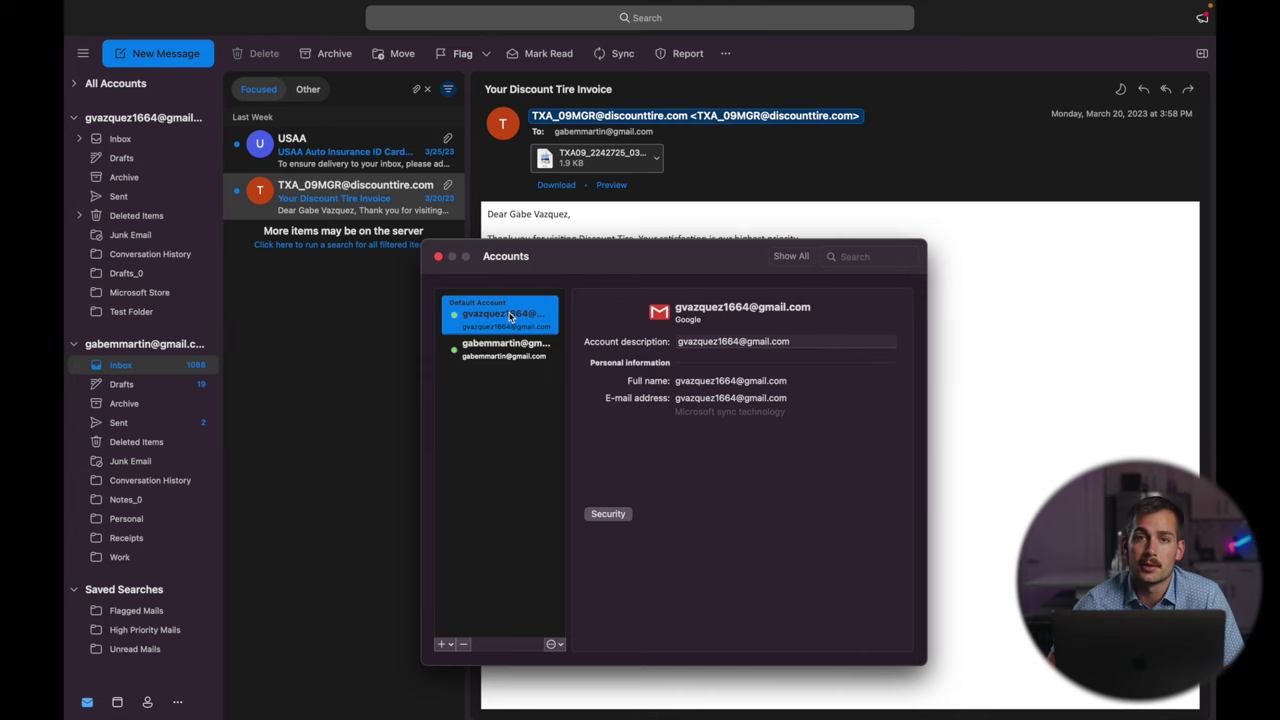
click(505, 348)
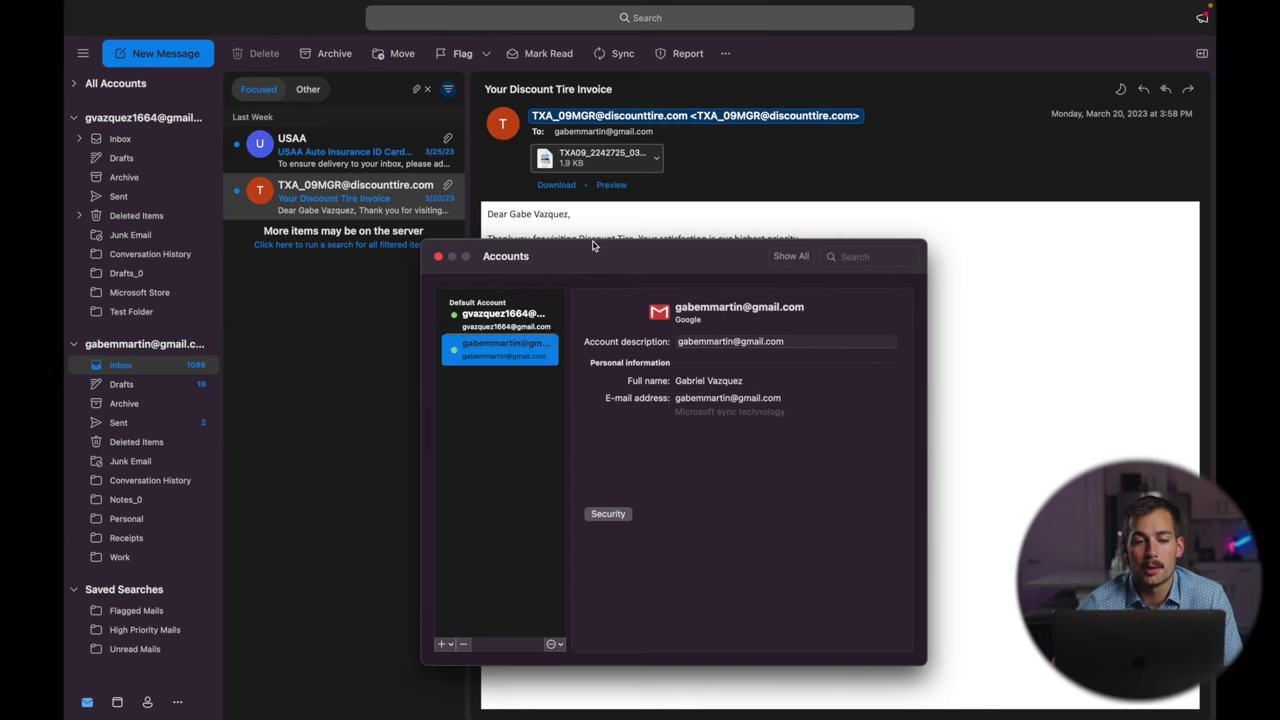
drag(614, 252, 605, 218)
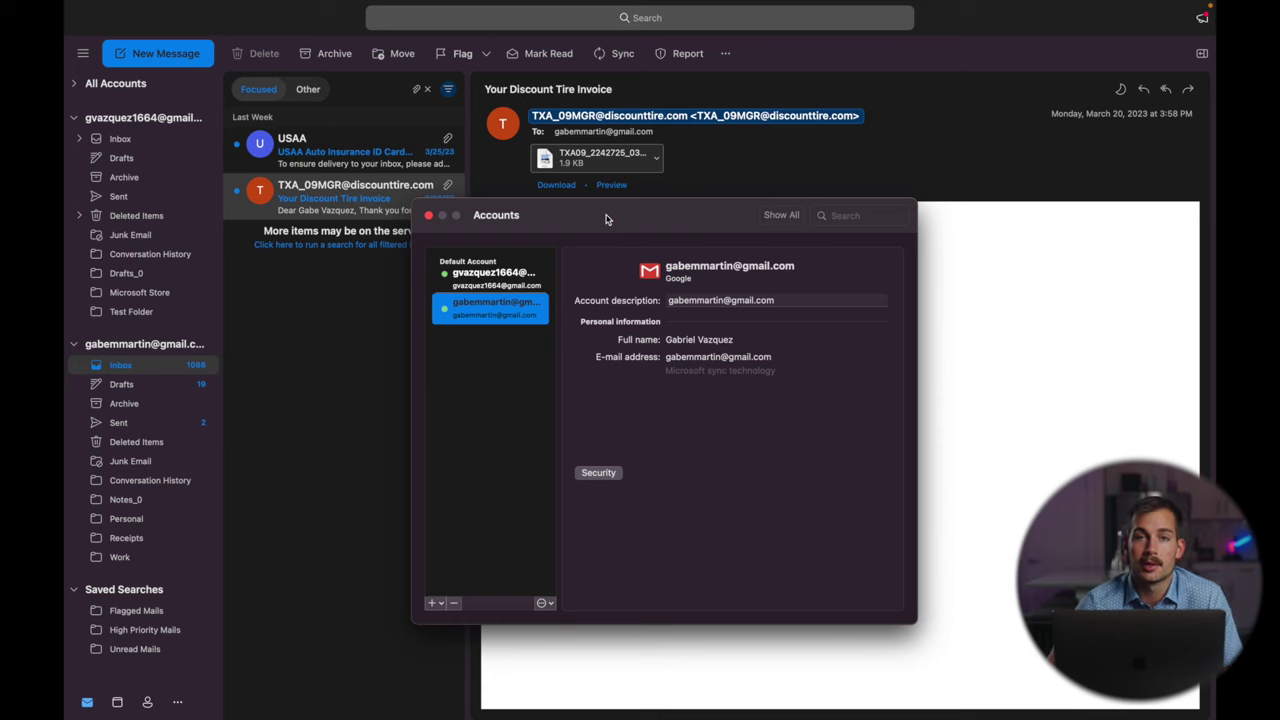
click(491, 284)
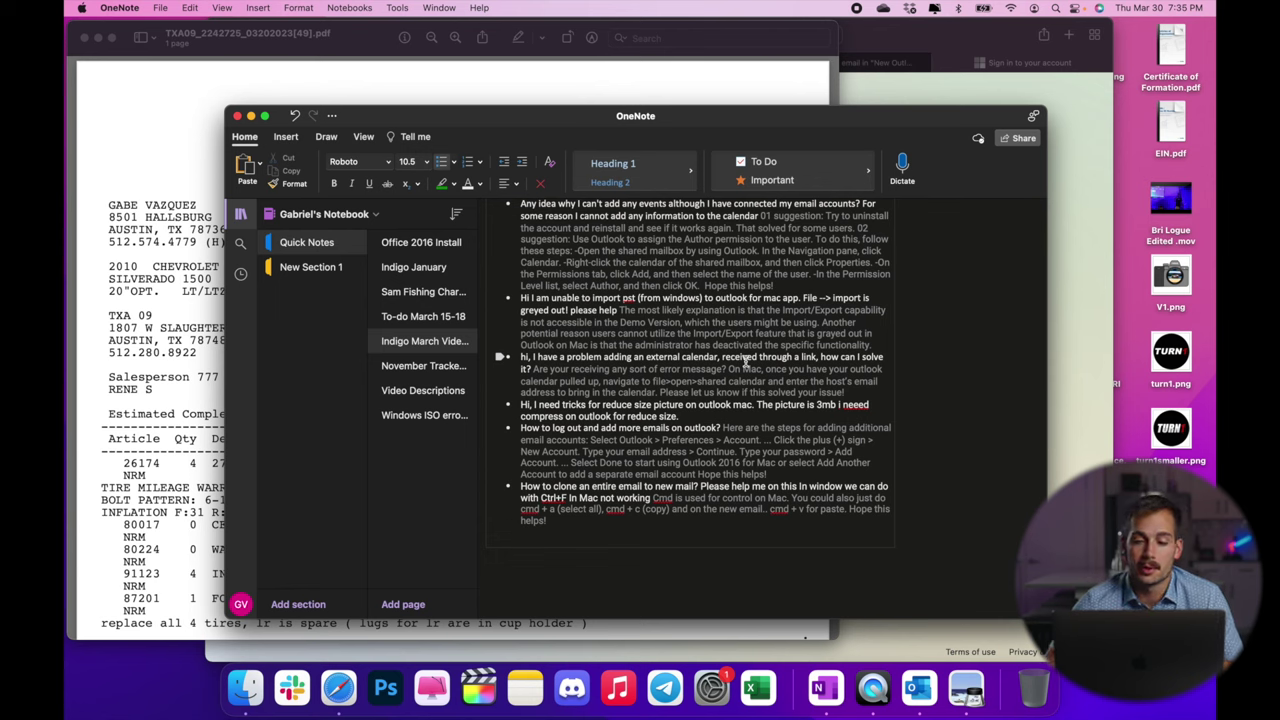
Read through the viewer questions about Outlook for Mac in the OneNote page.
scroll(745, 362, down, 2)
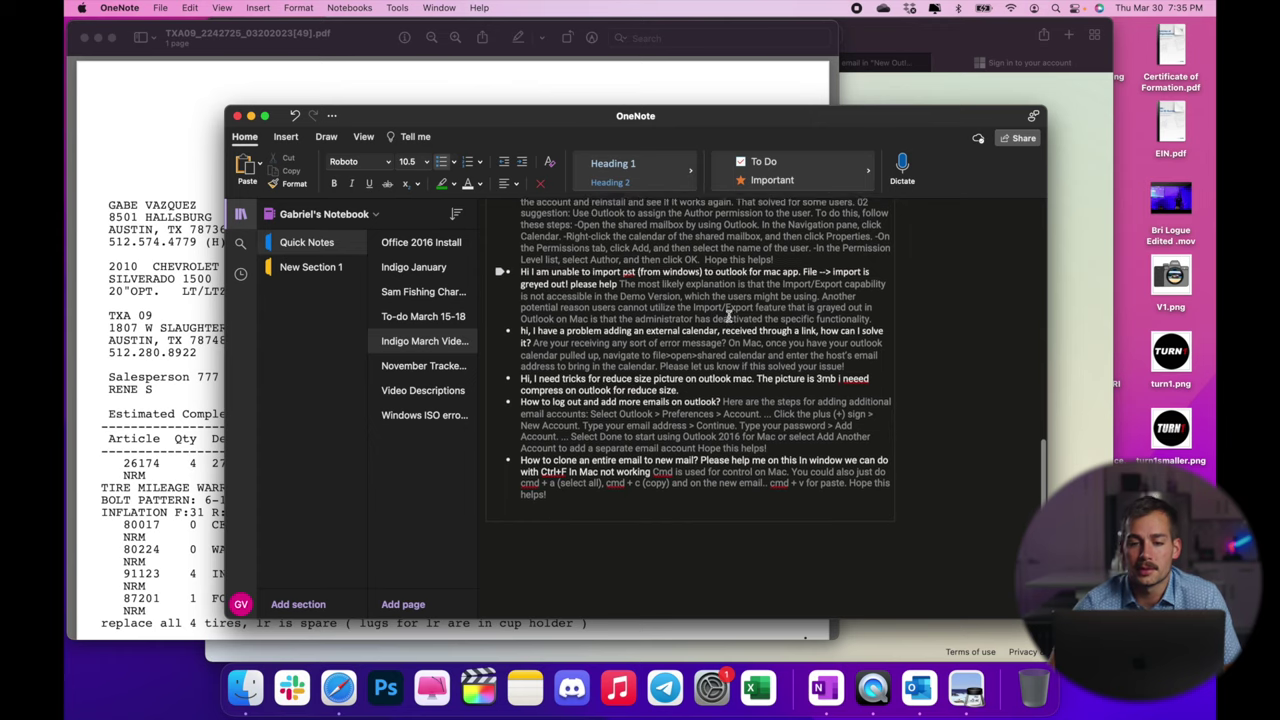
scroll(728, 318, up, 2)
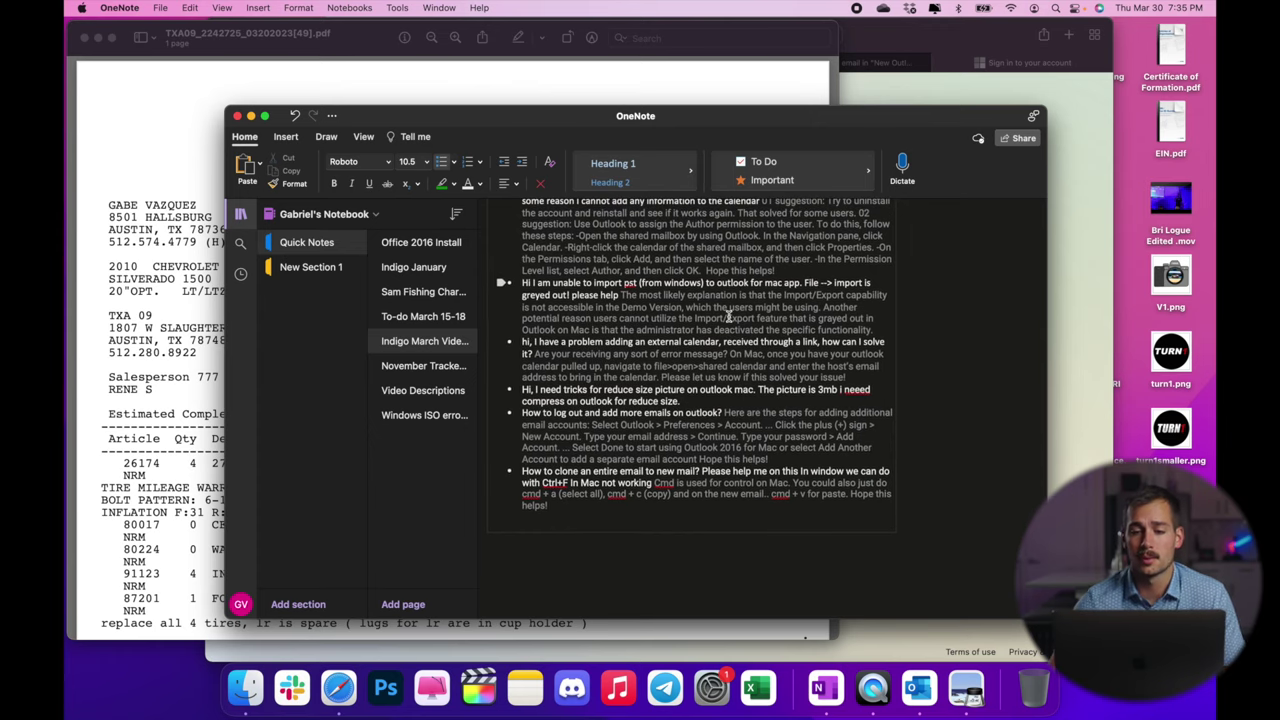
scroll(728, 316, down, 1)
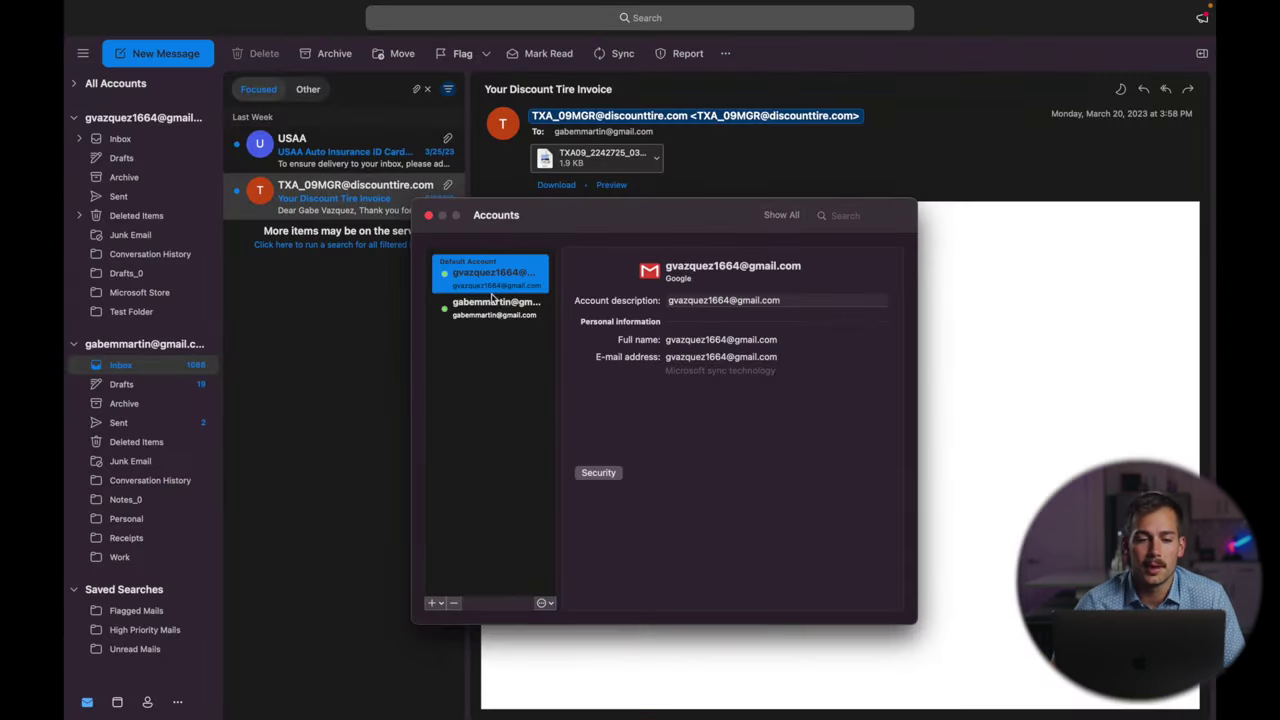
Leave the Accounts preferences and open the properties of the second Gmail account in the Calendar view.
click(430, 217)
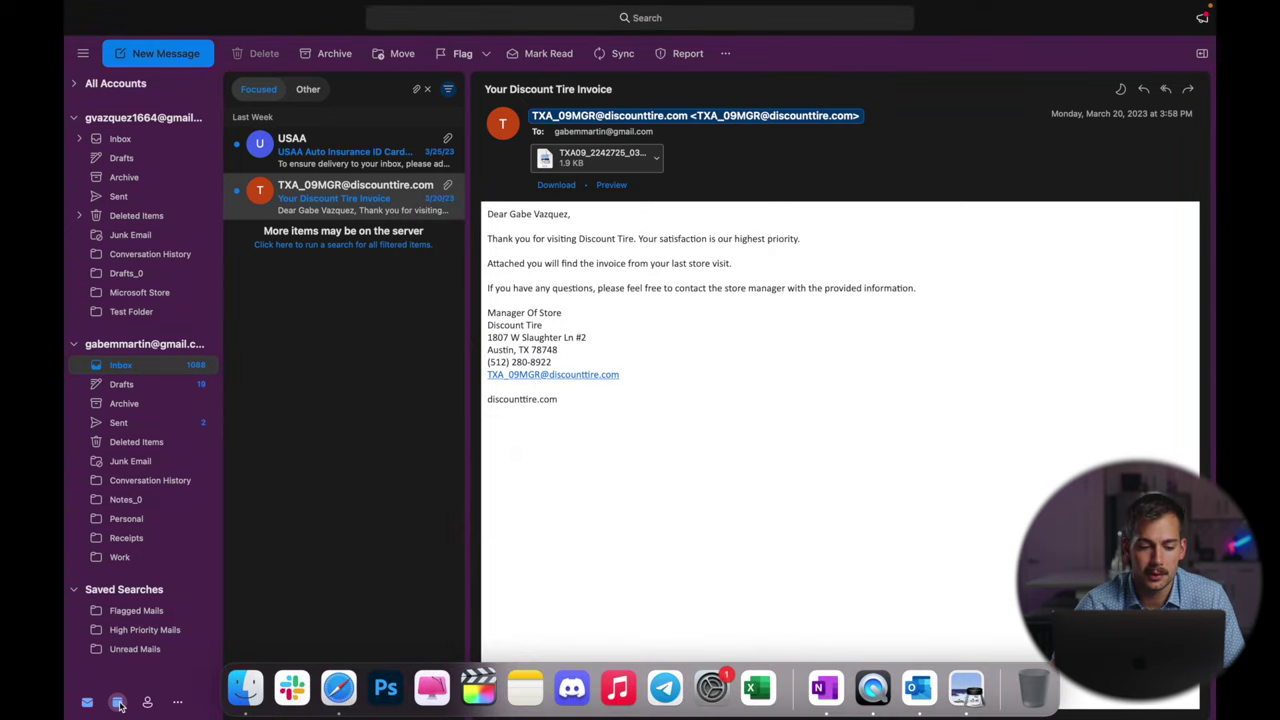
click(117, 702)
right_click(139, 355)
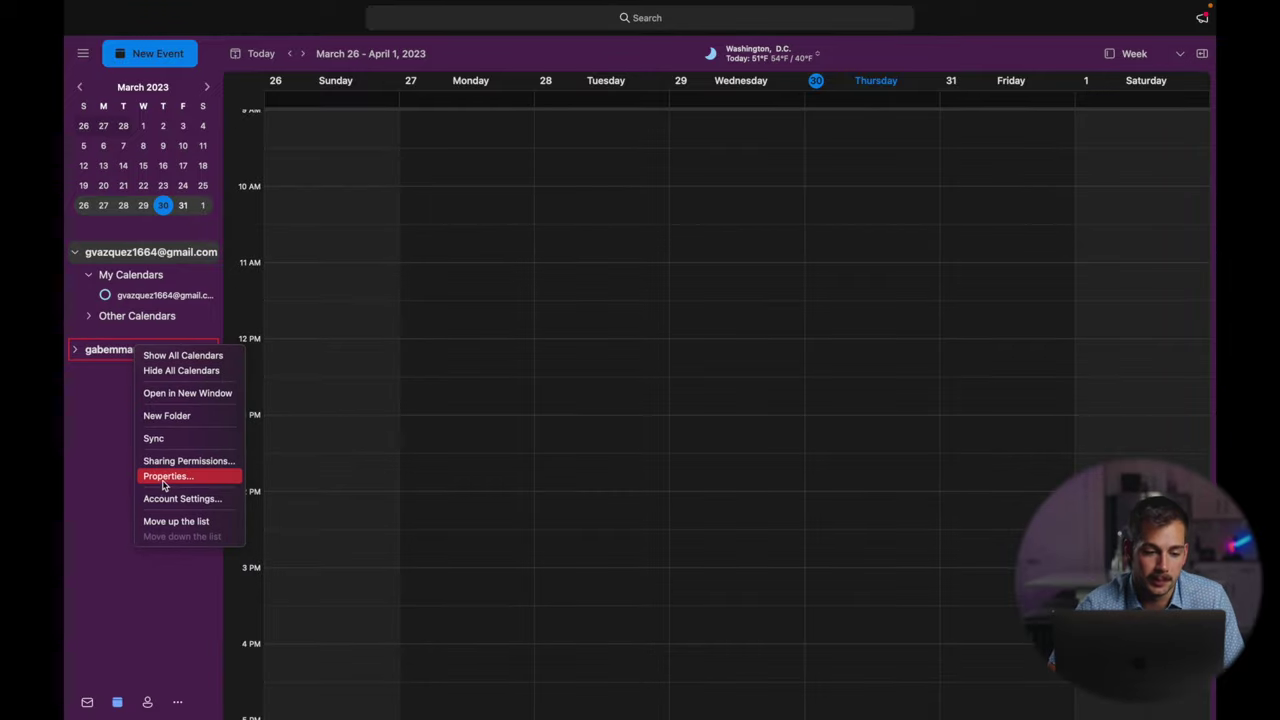
click(164, 486)
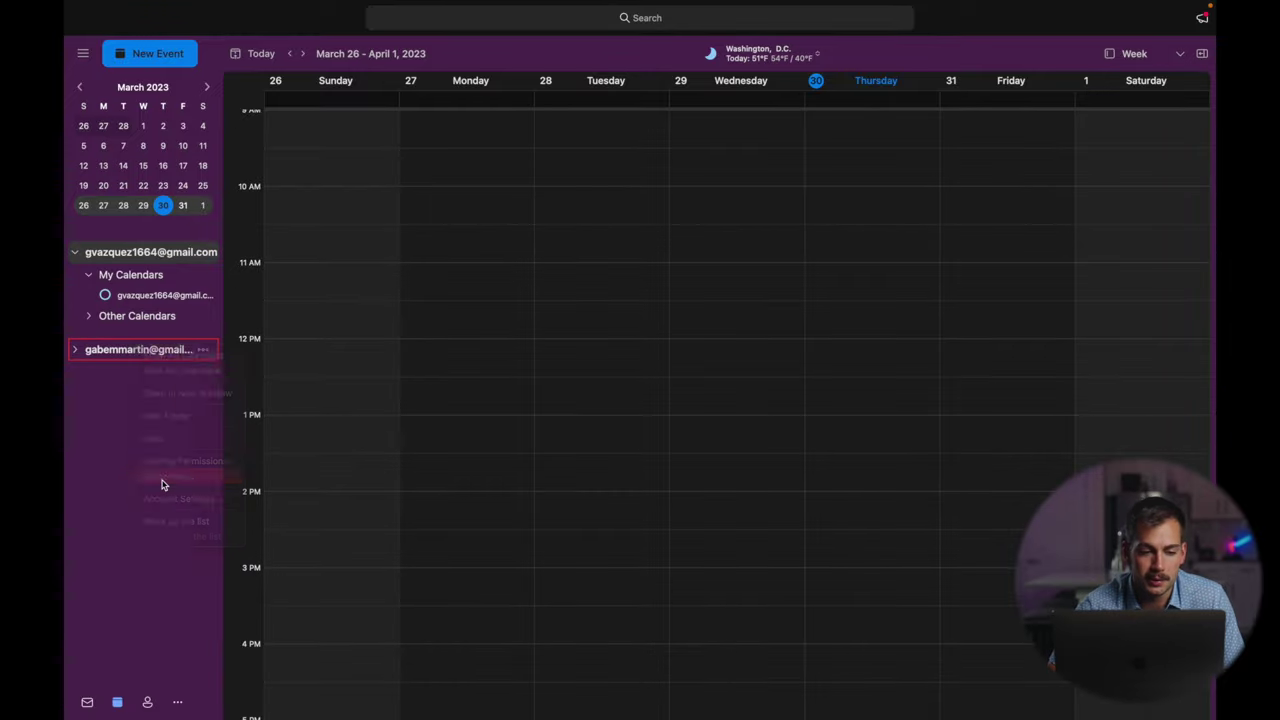
click(667, 116)
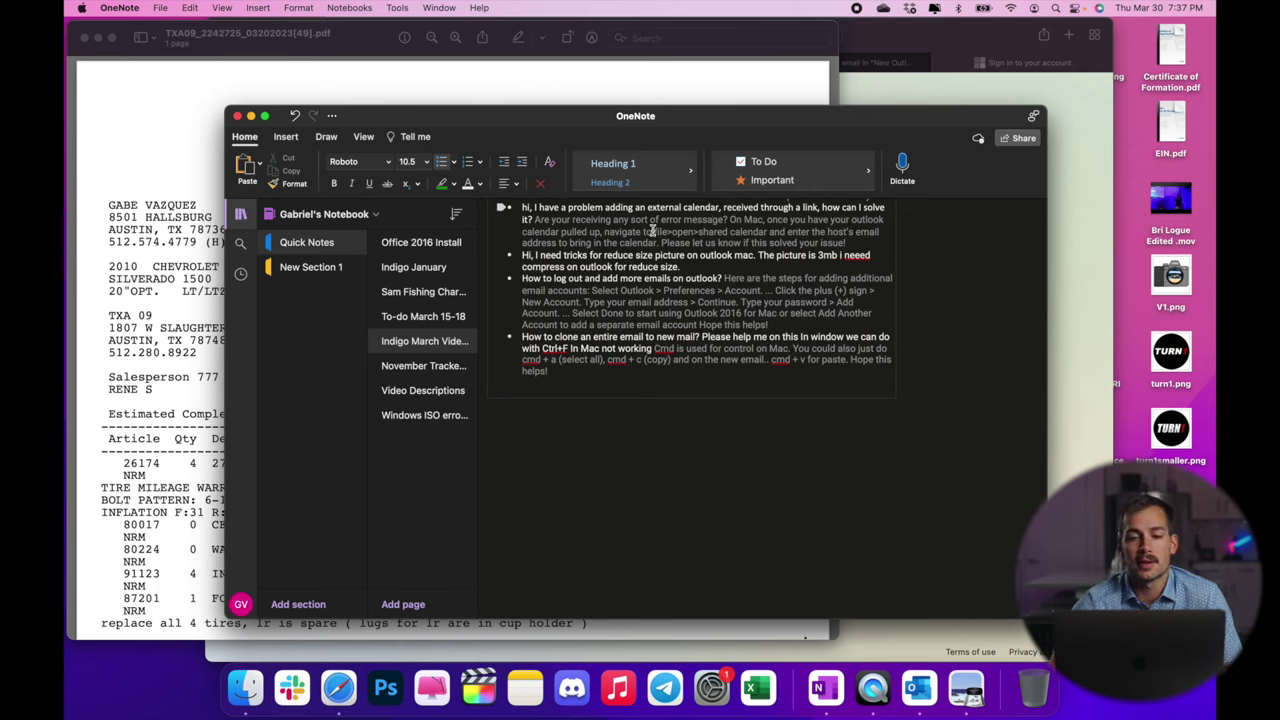
Check the OneNote answer on external calendars, and view Outlook's dialog for opening a shared calendar.
drag(652, 231, 686, 239)
key(cmd+Tab)
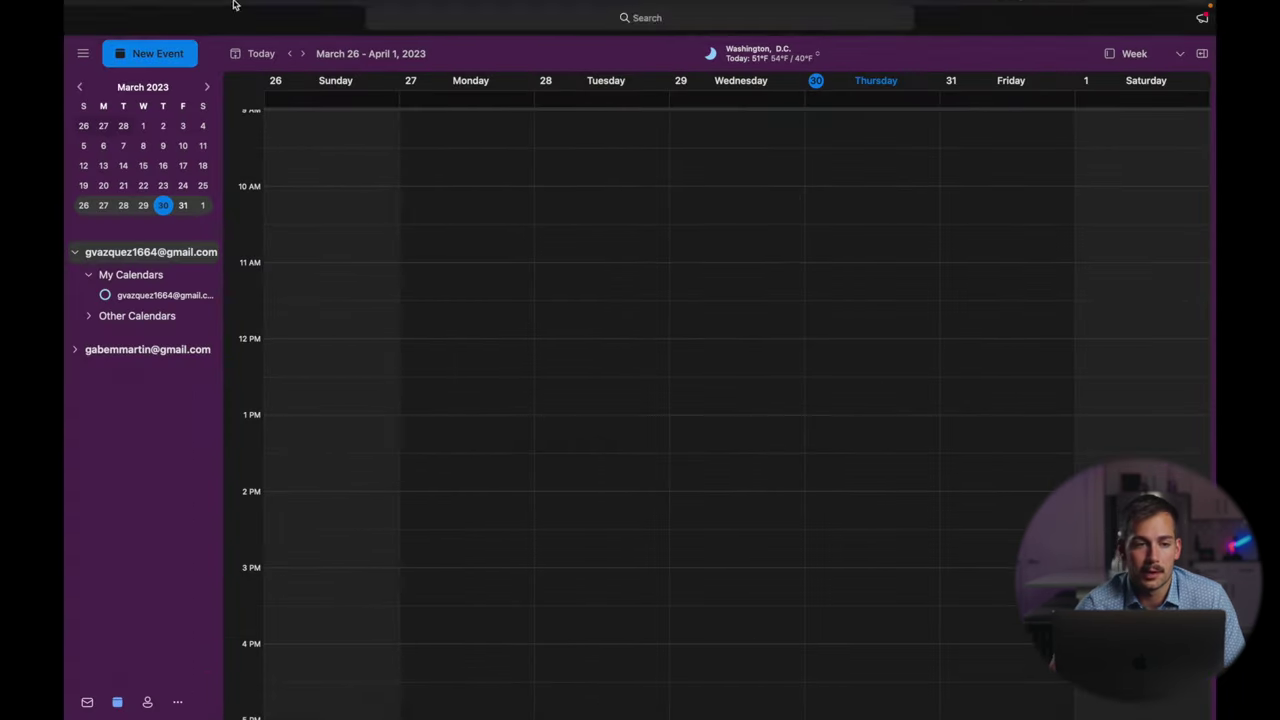
mouse_move(233, 4)
click(156, 7)
mouse_move(200, 43)
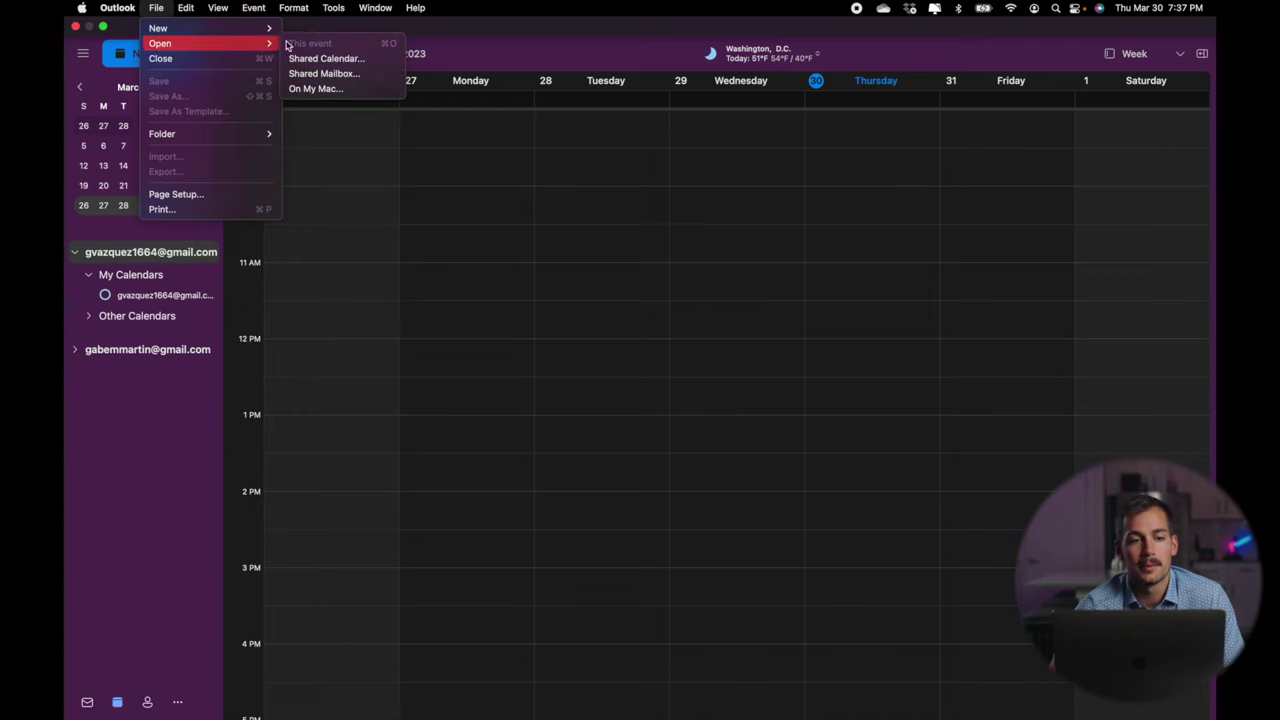
click(337, 60)
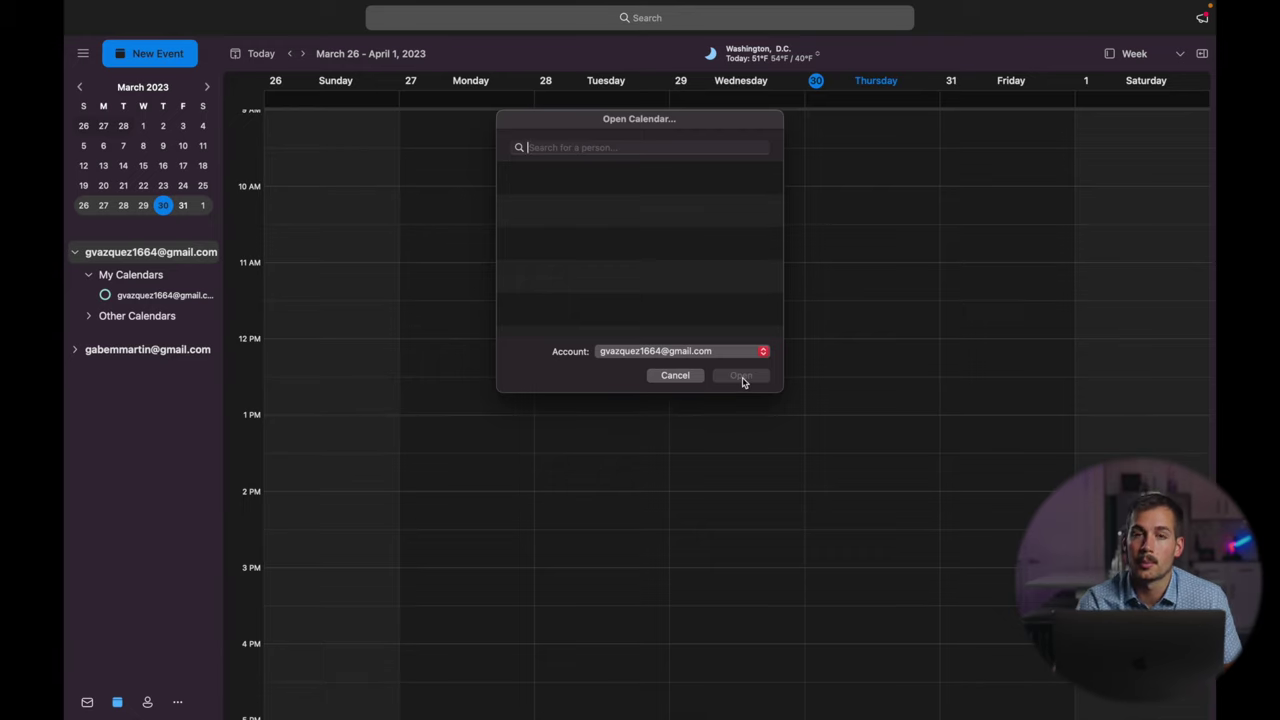
key(Escape)
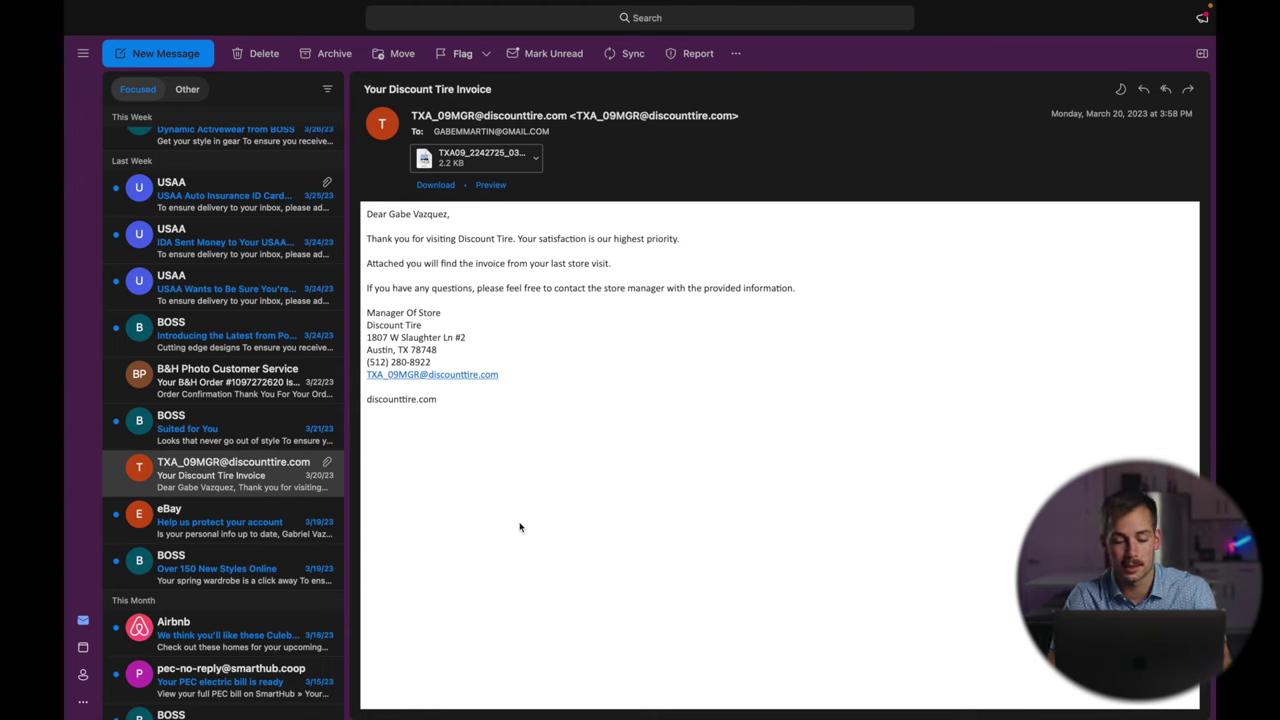
Copy the entire body of the Discount Tire invoice email and paste it into a new message.
key(super+a)
key(super+c)
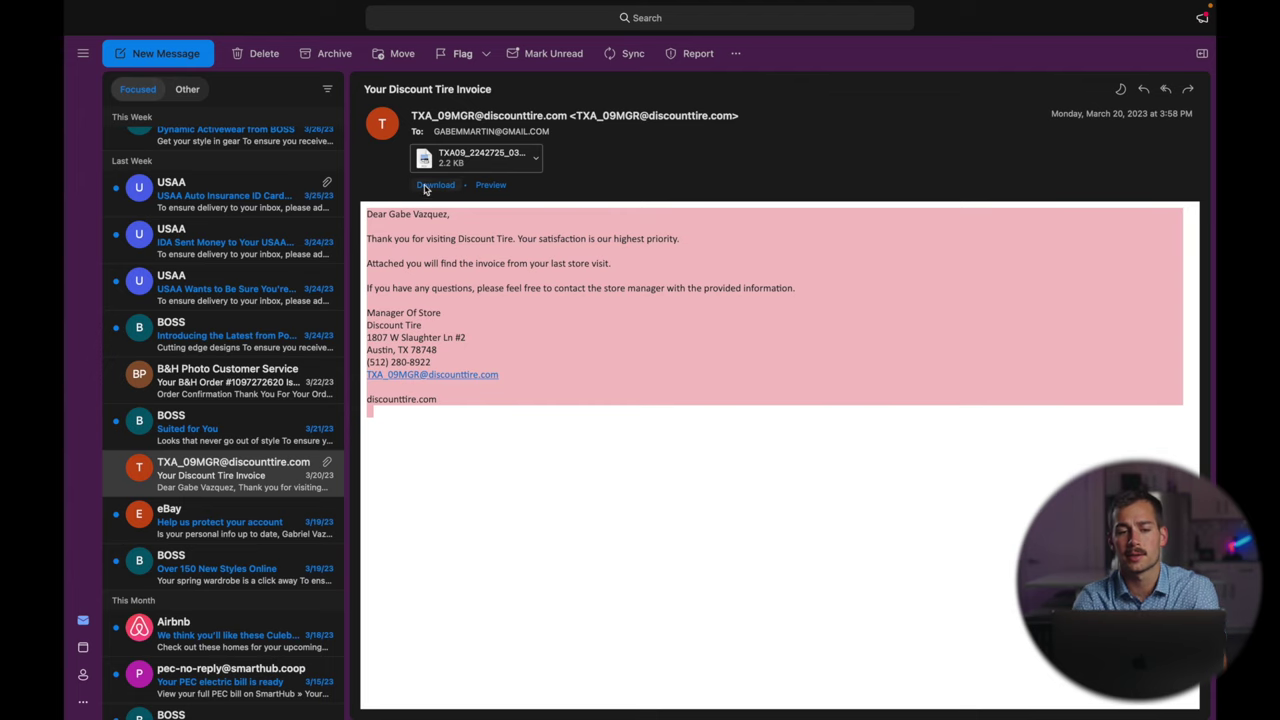
click(150, 50)
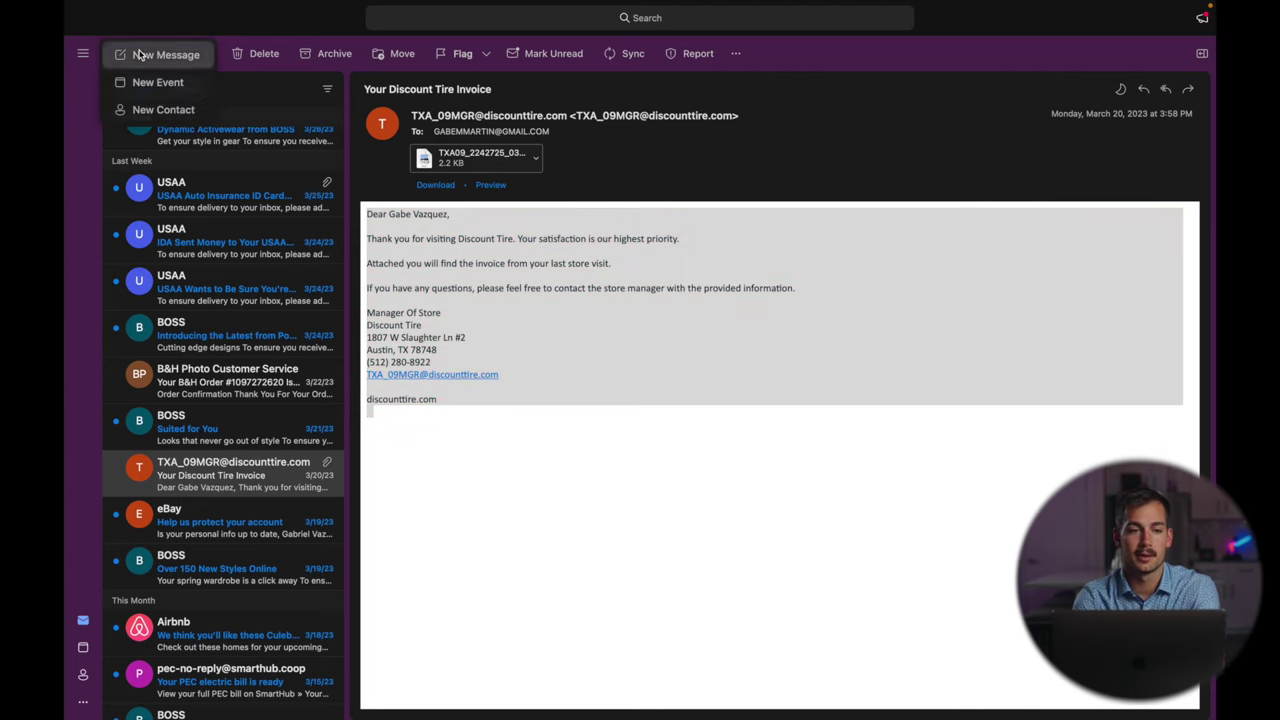
click(450, 238)
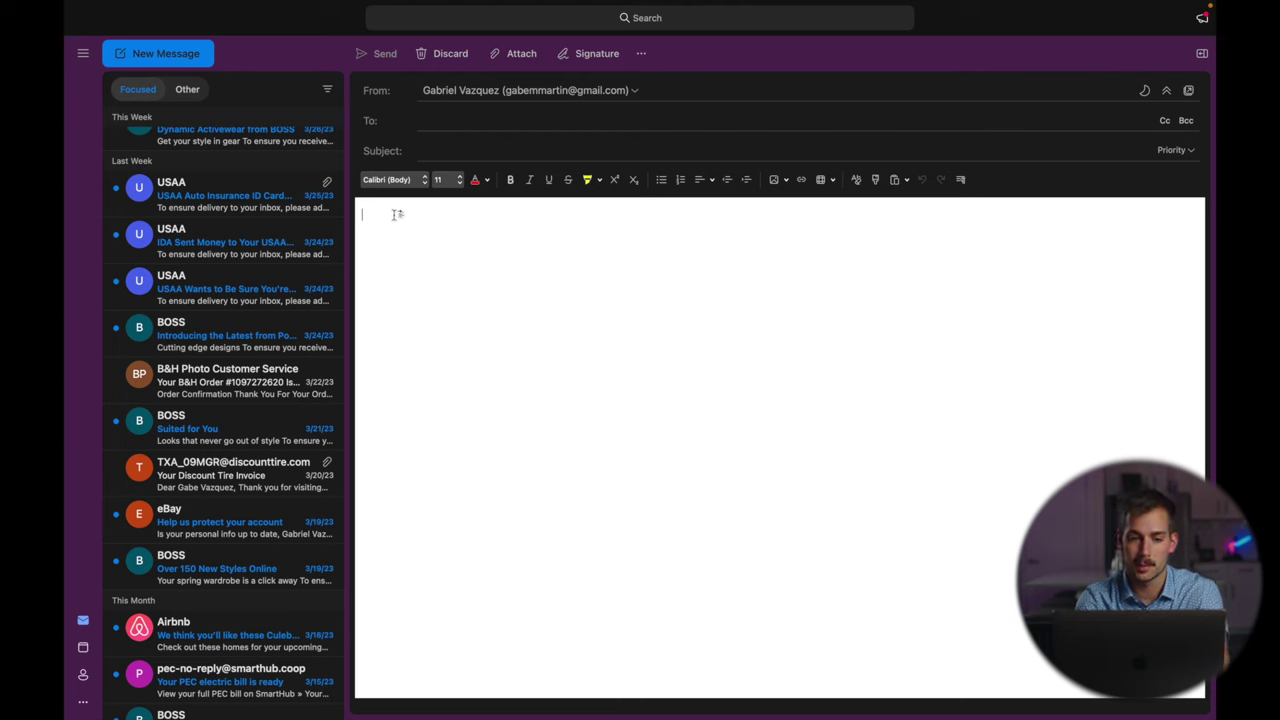
key(super+v)
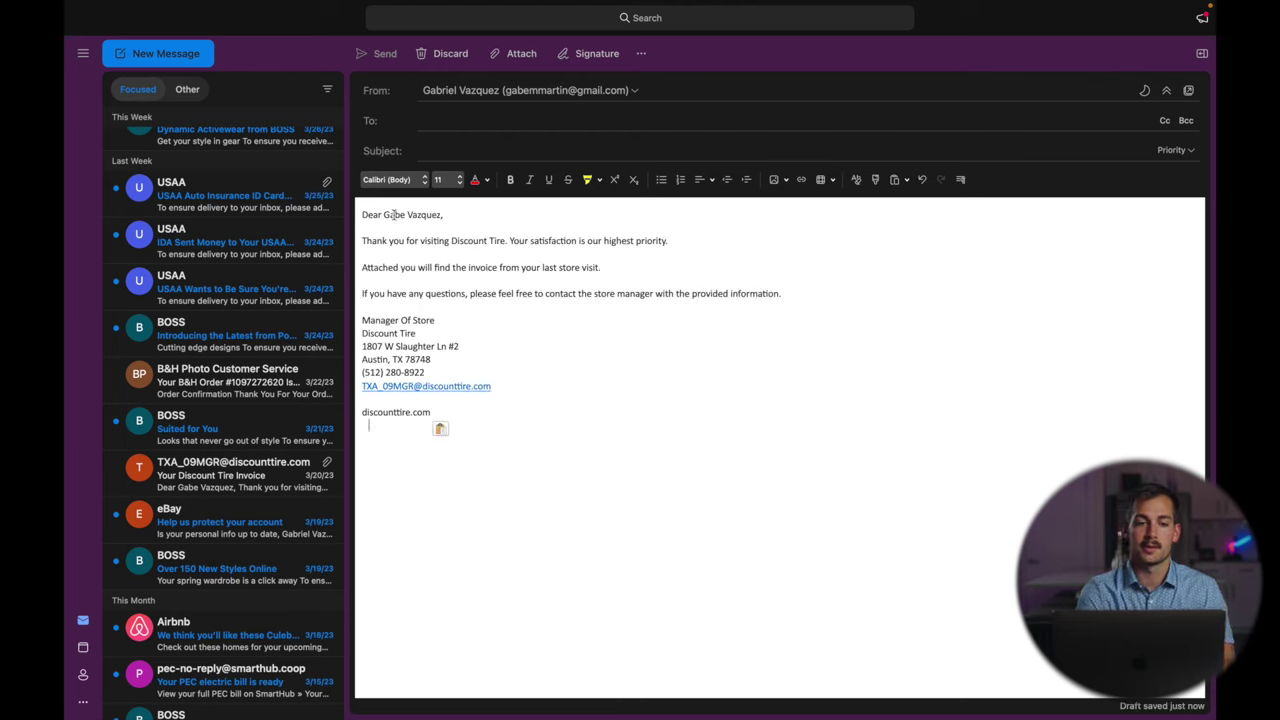